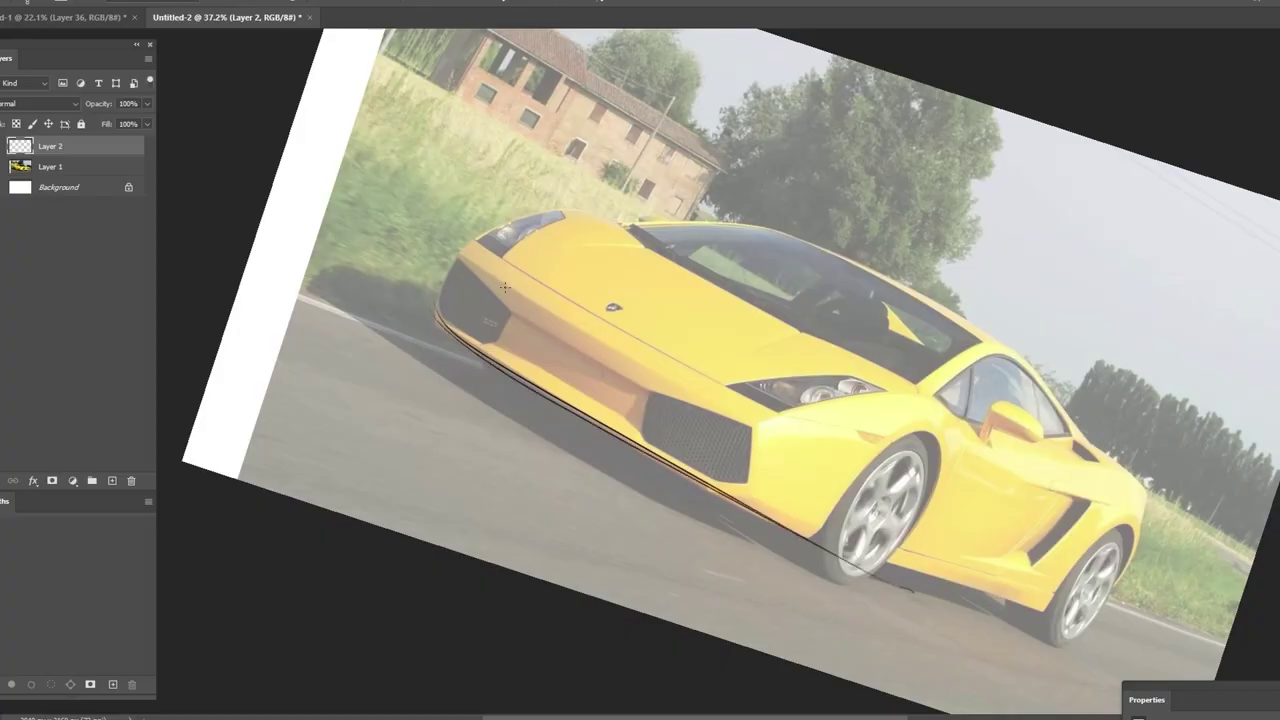
- Trace the hood crease, windshield base and roof top edge, resetting the rotated view
left_click(740, 414)
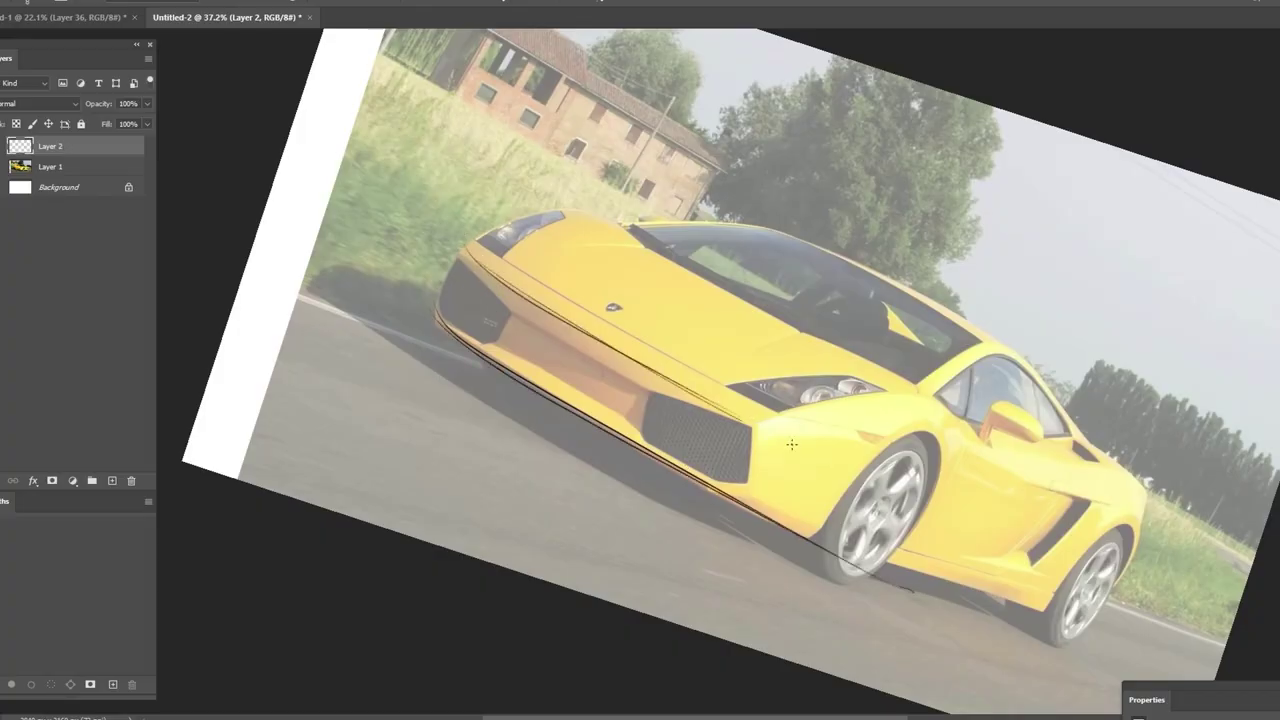
left_click_drag(646, 248, 920, 385)
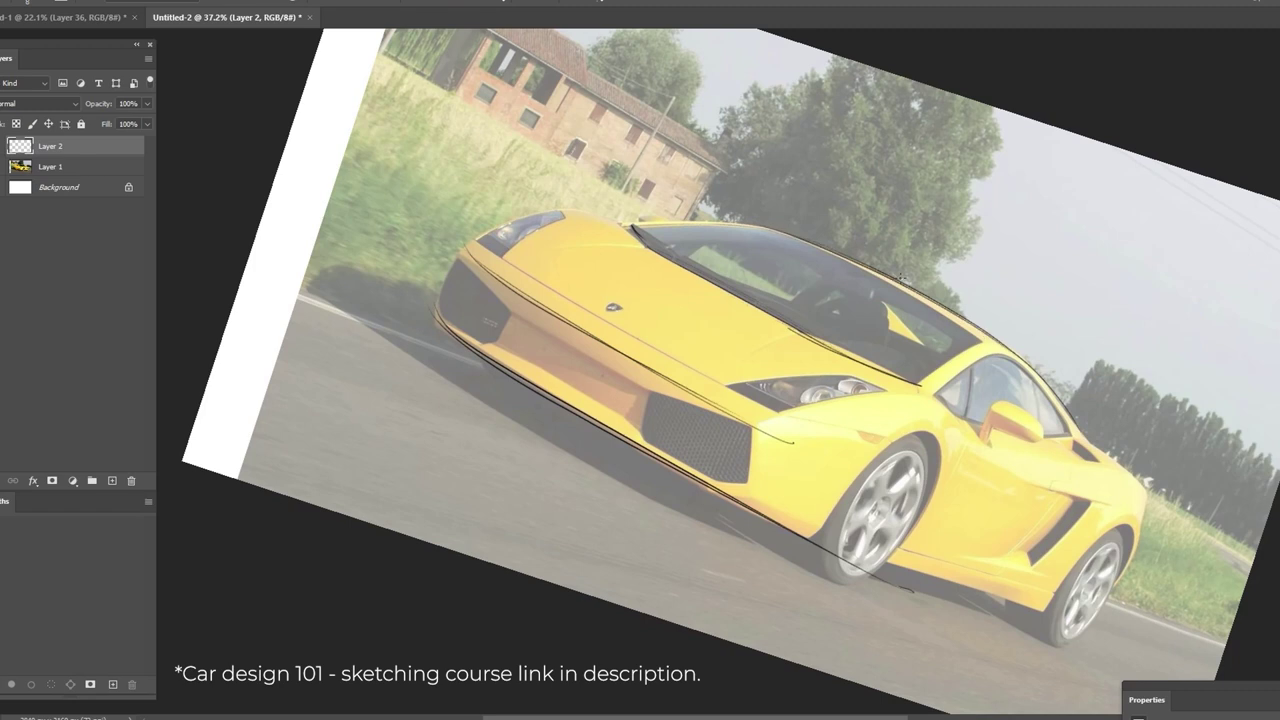
key("Escape")
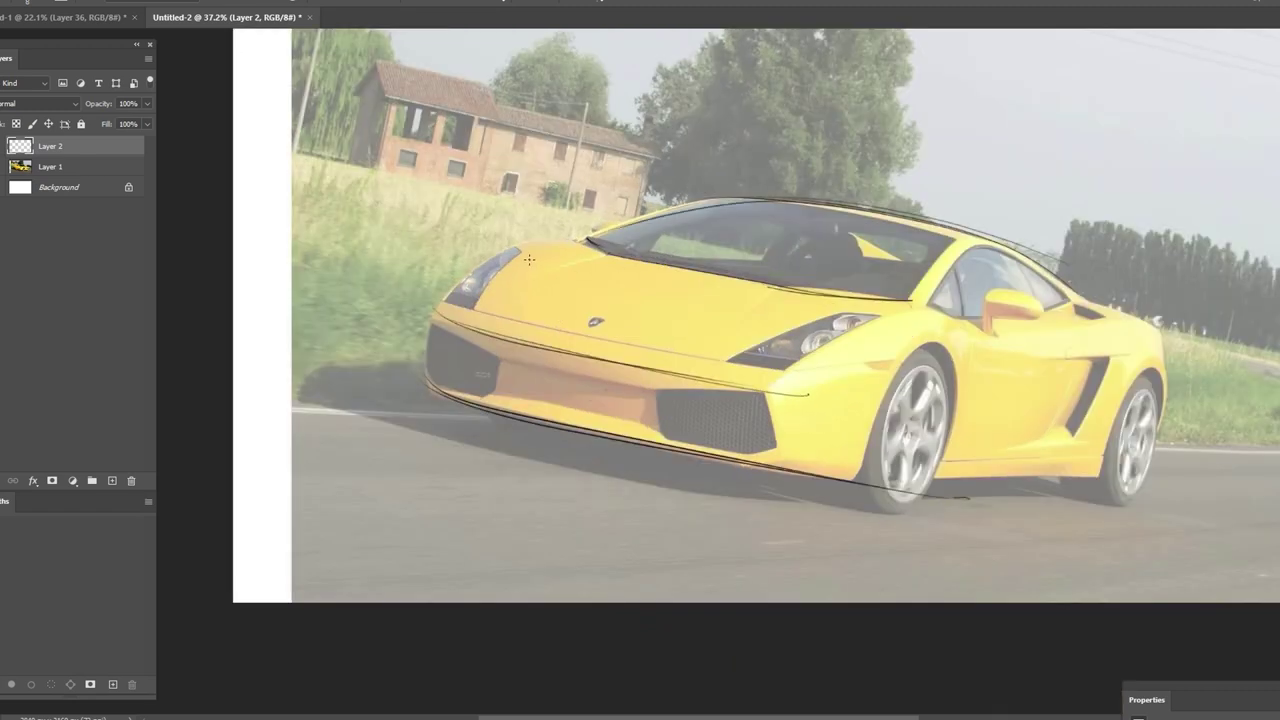
mouse_move(808, 204)
left_mouse_down()
mouse_move(568, 238)
mouse_move(442, 322)
left_mouse_up()
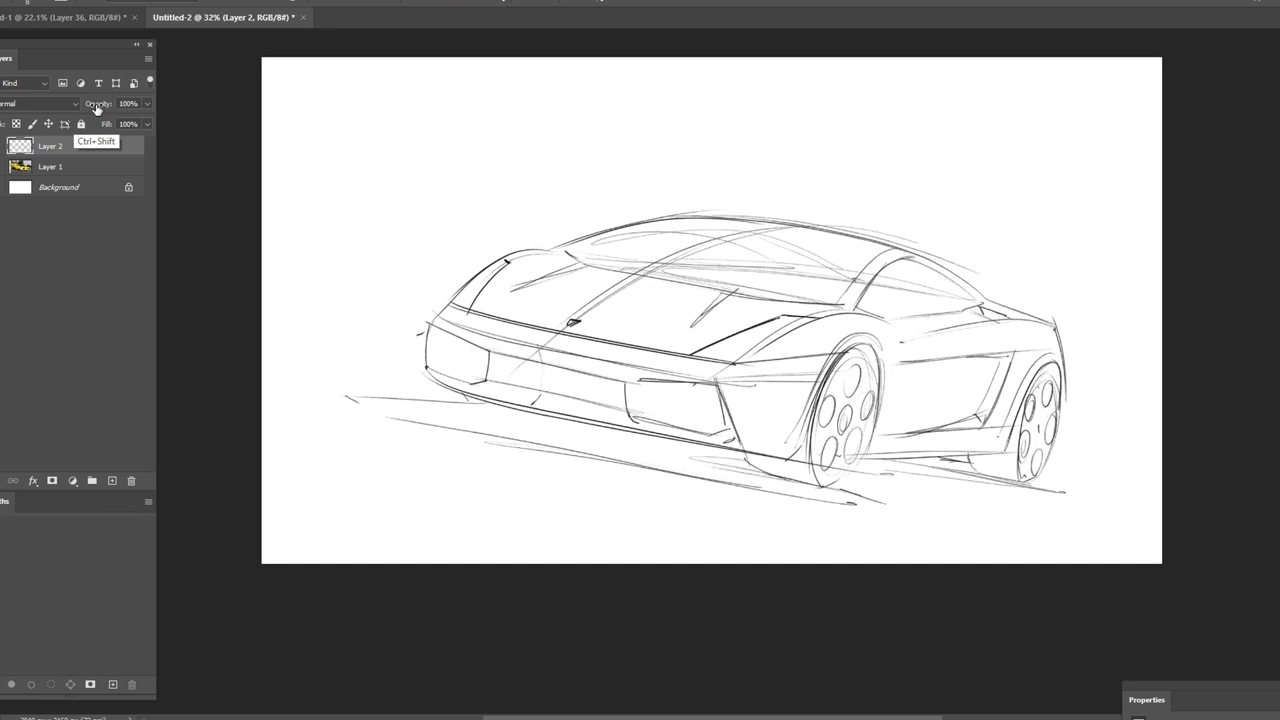
- Add a new empty layer for bolder lines and shift the view to the car's front
key("ctrl+shift+n")
key("Return")
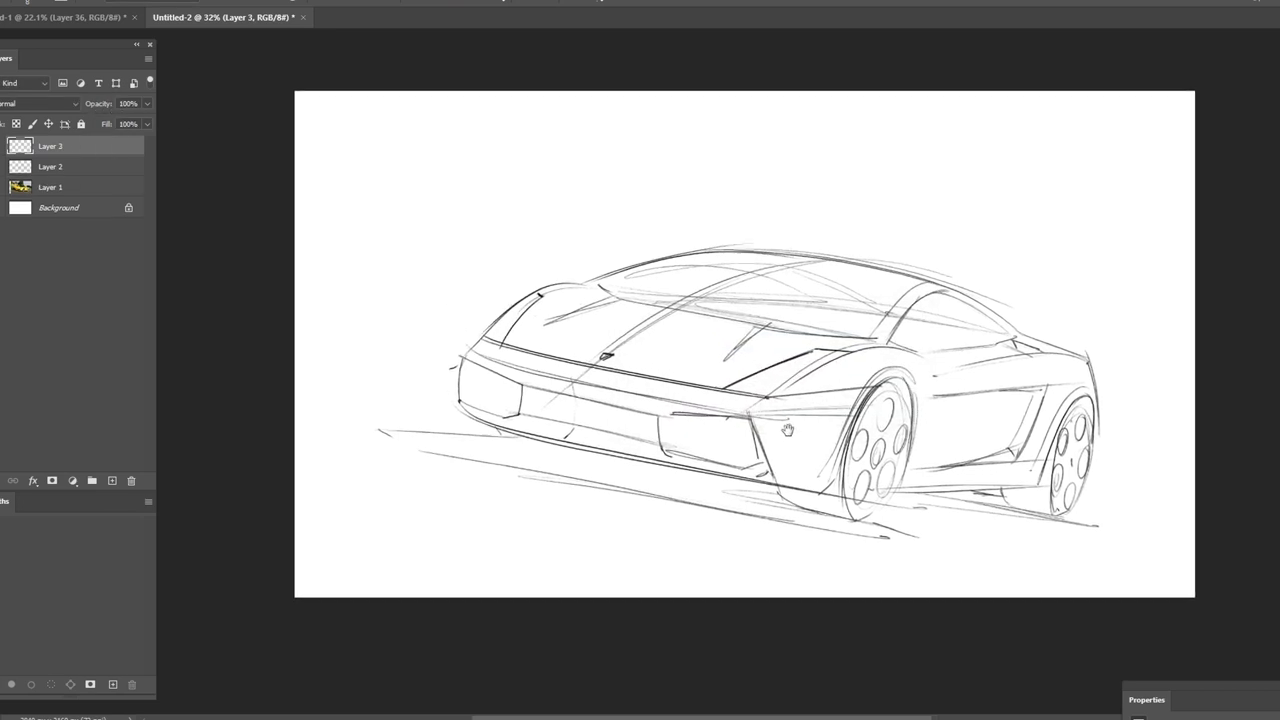
scroll(760, 405, "up", 3)
scroll(760, 405, "up", 2)
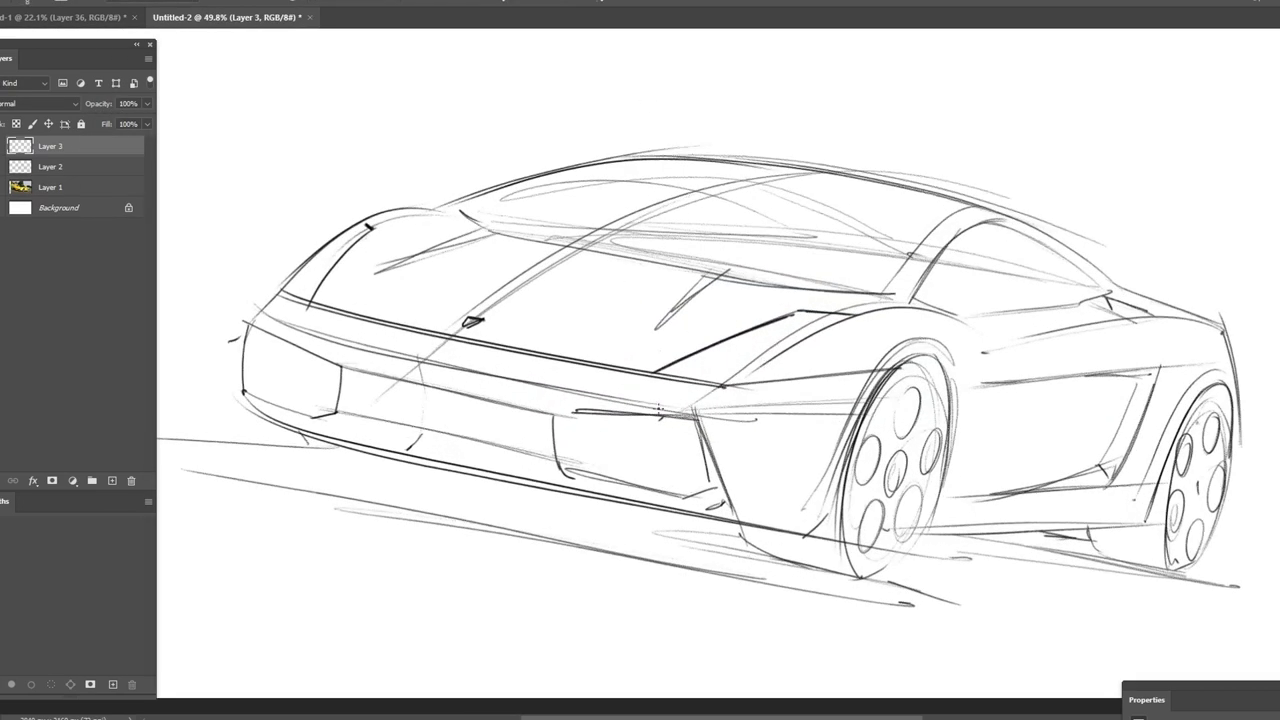
mouse_move(687, 407)
left_mouse_down()
mouse_move(723, 397)
mouse_move(785, 538)
left_mouse_up()
key("ctrl+z")
- Darken the front bumper corner edge and the side intake outline
left_click_drag(731, 406, 774, 514)
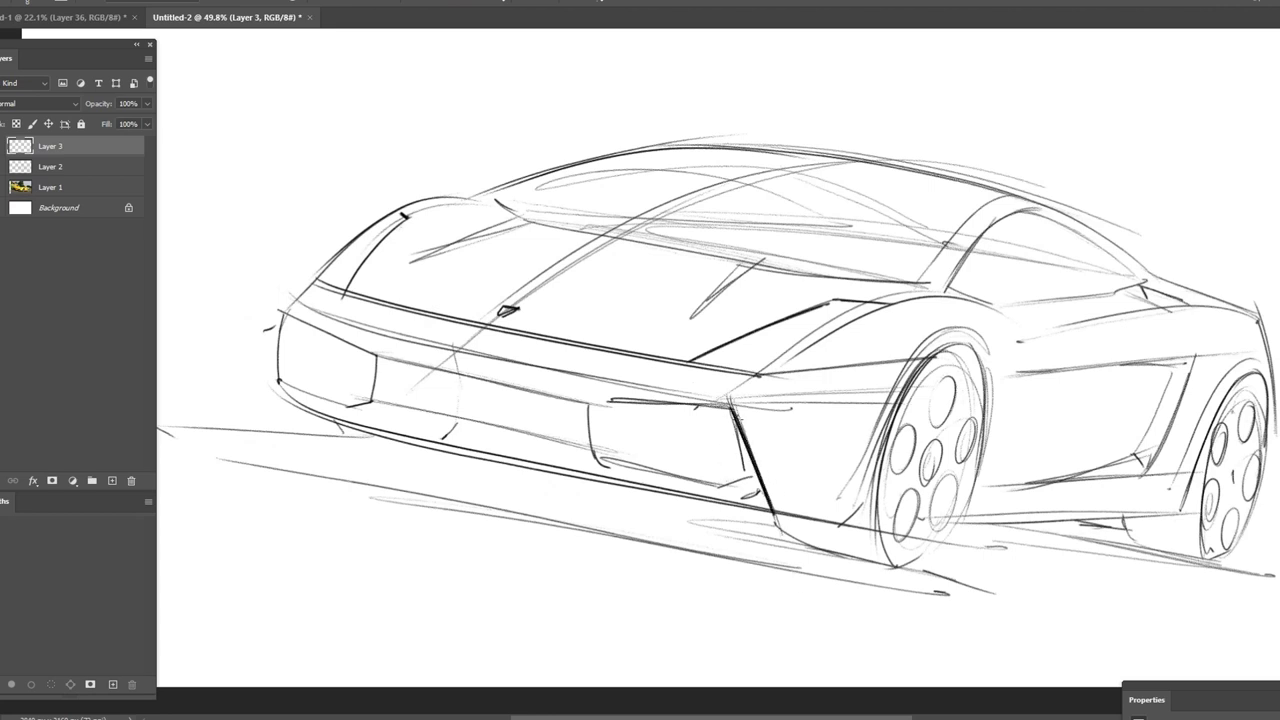
mouse_move(732, 410)
left_mouse_down()
mouse_move(802, 560)
mouse_move(680, 437)
left_mouse_up()
key("r")
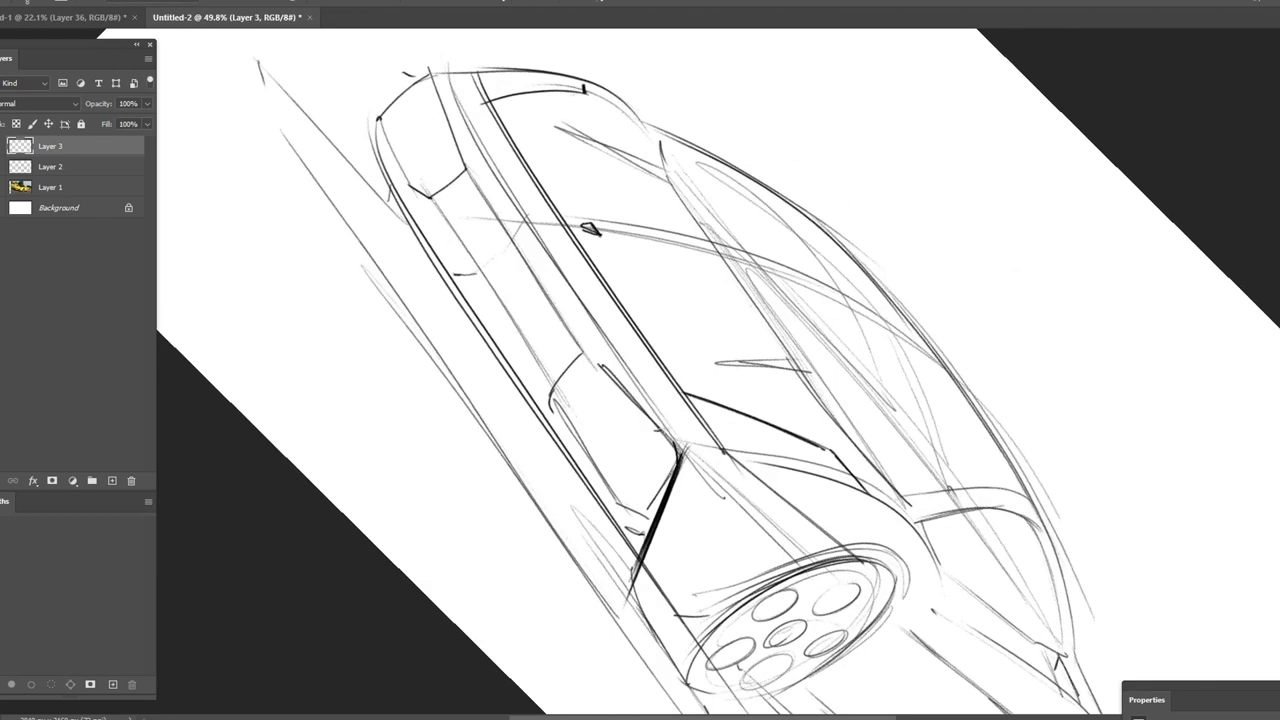
left_click_drag(600, 360, 684, 452)
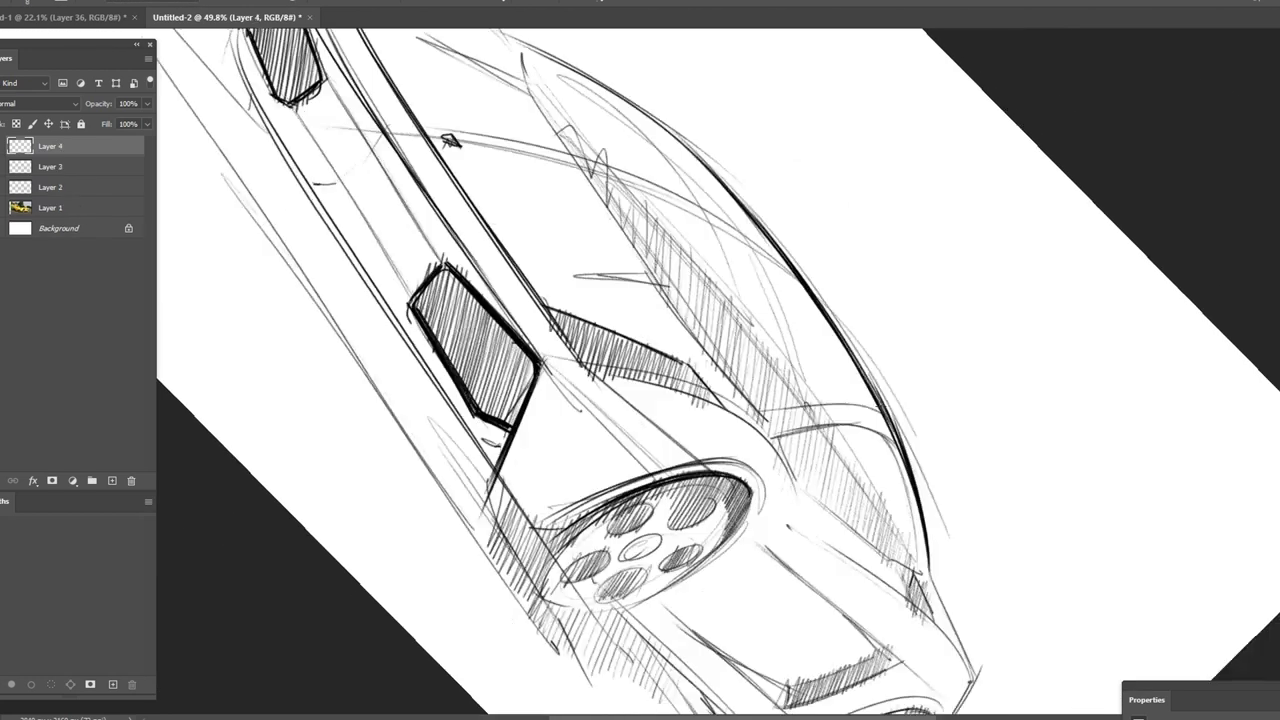
- Hatch shading on the fender and darken its curved edge line
left_click_drag(820, 300, 890, 430)
left_click_drag(830, 320, 895, 455)
left_click_drag(710, 175, 870, 405)
left_click_drag(750, 220, 835, 335)
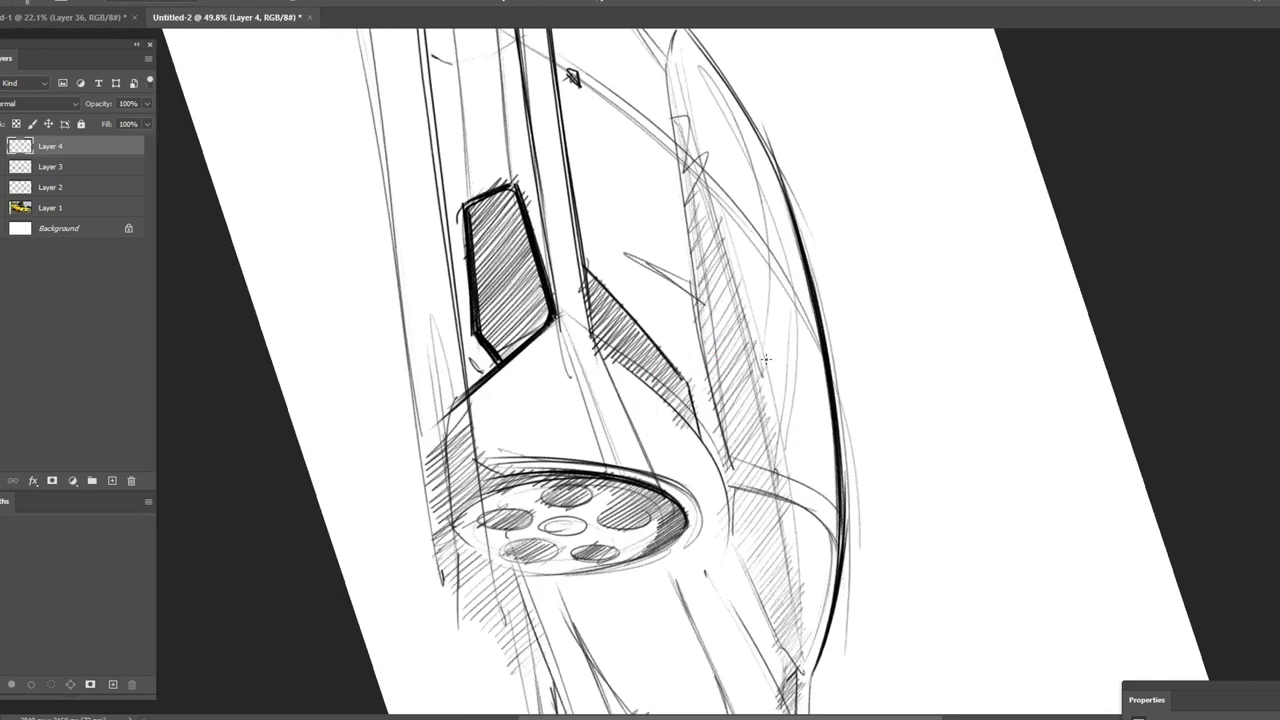
left_click_drag(766, 358, 807, 374)
mouse_move(726, 208)
left_mouse_down()
mouse_move(842, 402)
mouse_move(800, 310)
left_mouse_up()
left_click_drag(768, 256, 824, 358)
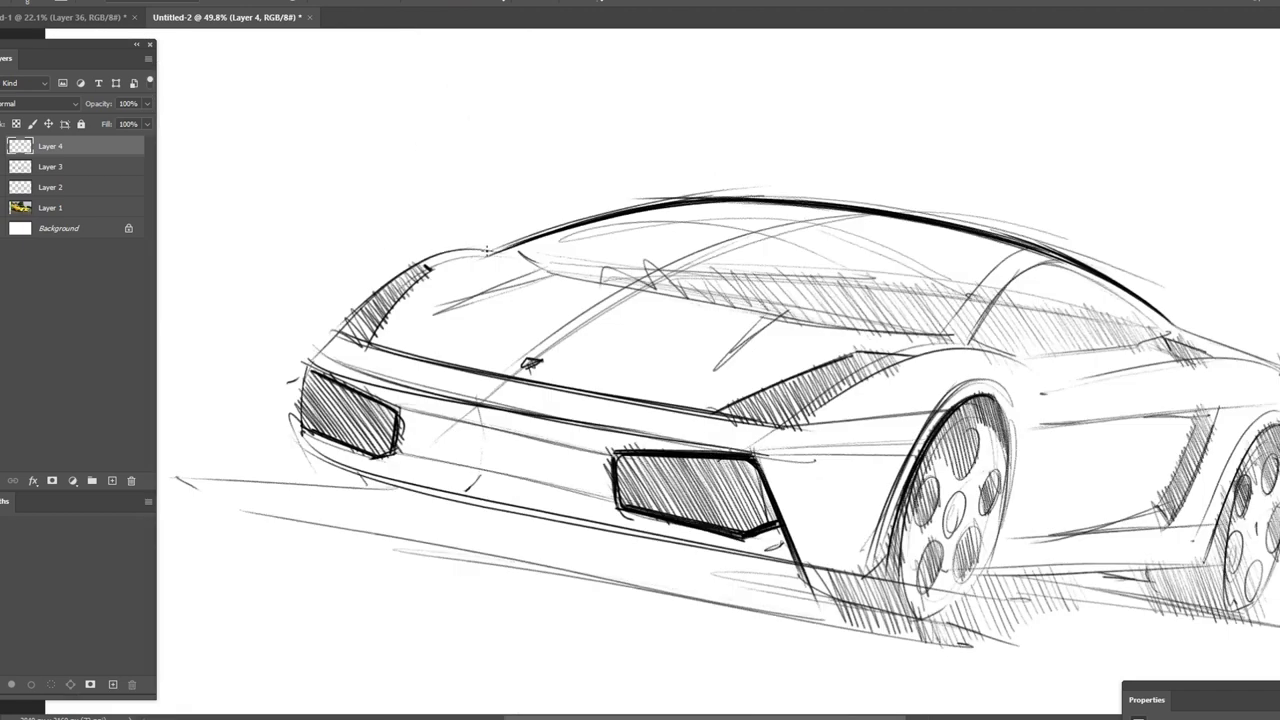
- Redraw the rear fender curve boldly and add a long line from roof across rear deck
left_click_drag(487, 251, 330, 324)
key("ctrl+z")
left_click_drag(505, 248, 314, 352)
left_click_drag(440, 254, 326, 368)
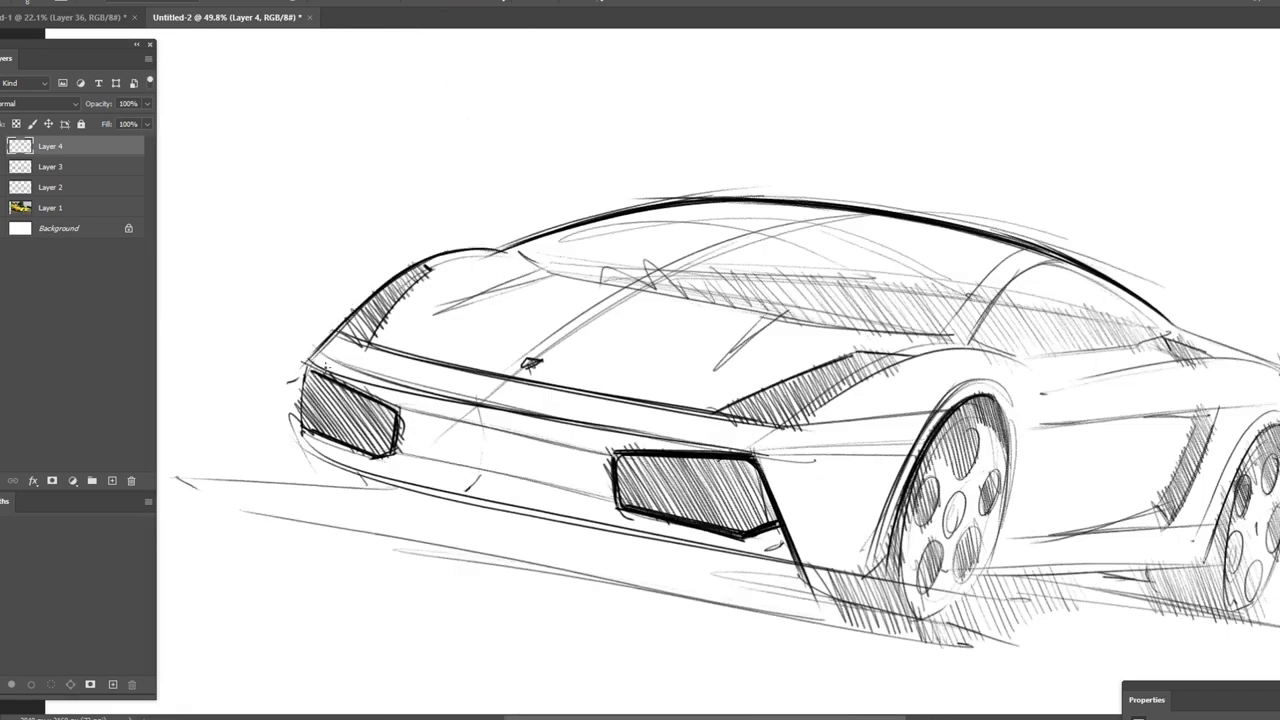
mouse_move(830, 212)
left_mouse_down()
mouse_move(650, 280)
mouse_move(530, 355)
mouse_move(471, 413)
left_mouse_up()
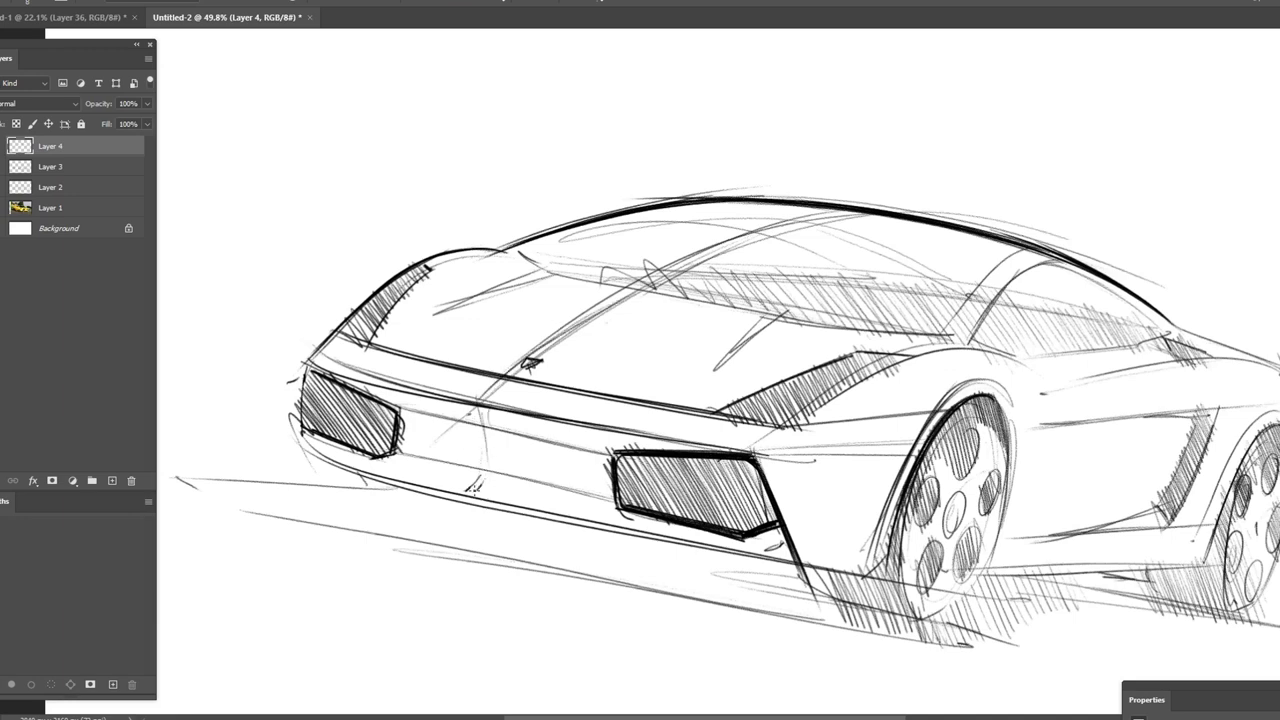
scroll(640, 360, "down", 2)
- Hatch along the roof pillar and near the rear pillar, rotating the view
mouse_move(640, 400)
left_mouse_down()
mouse_move(533, 237)
mouse_move(590, 250)
mouse_move(620, 310)
left_mouse_up()
mouse_move(534, 165)
left_mouse_down()
mouse_move(705, 375)
mouse_move(790, 445)
left_mouse_up()
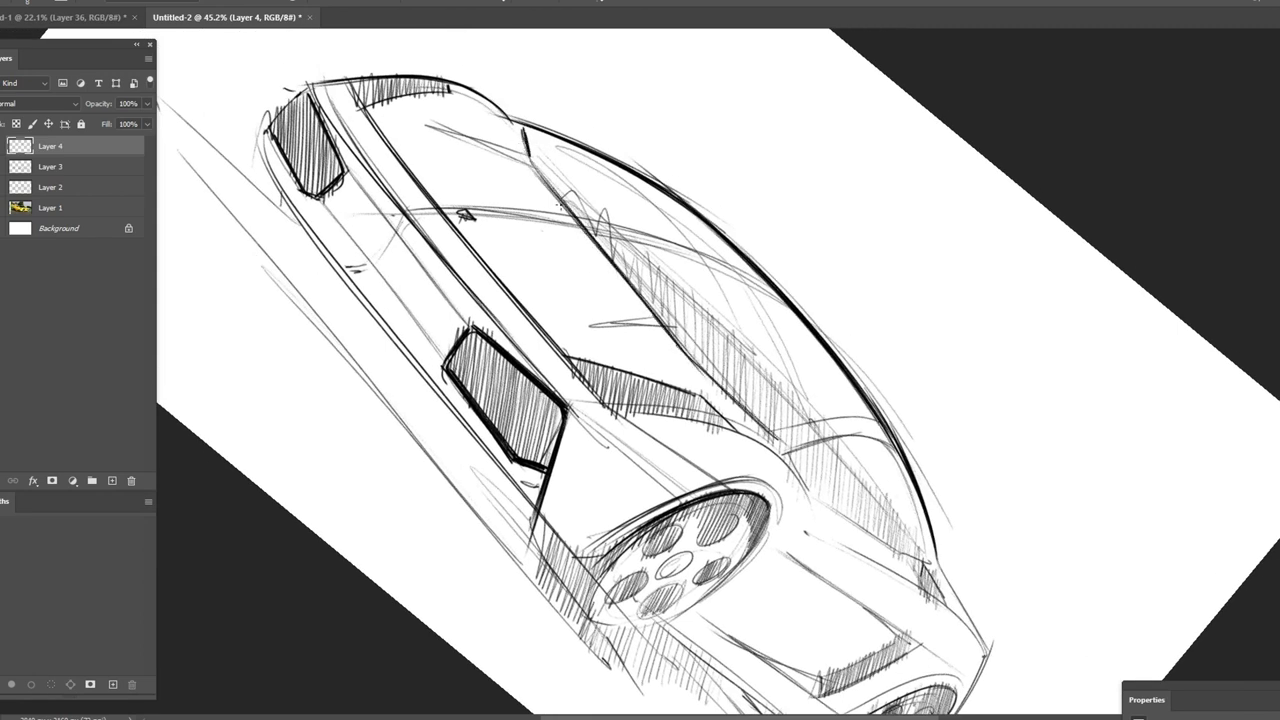
left_click_drag(540, 180, 740, 415)
key("r")
left_click_drag(820, 540, 733, 526)
left_click_drag(600, 390, 755, 548)
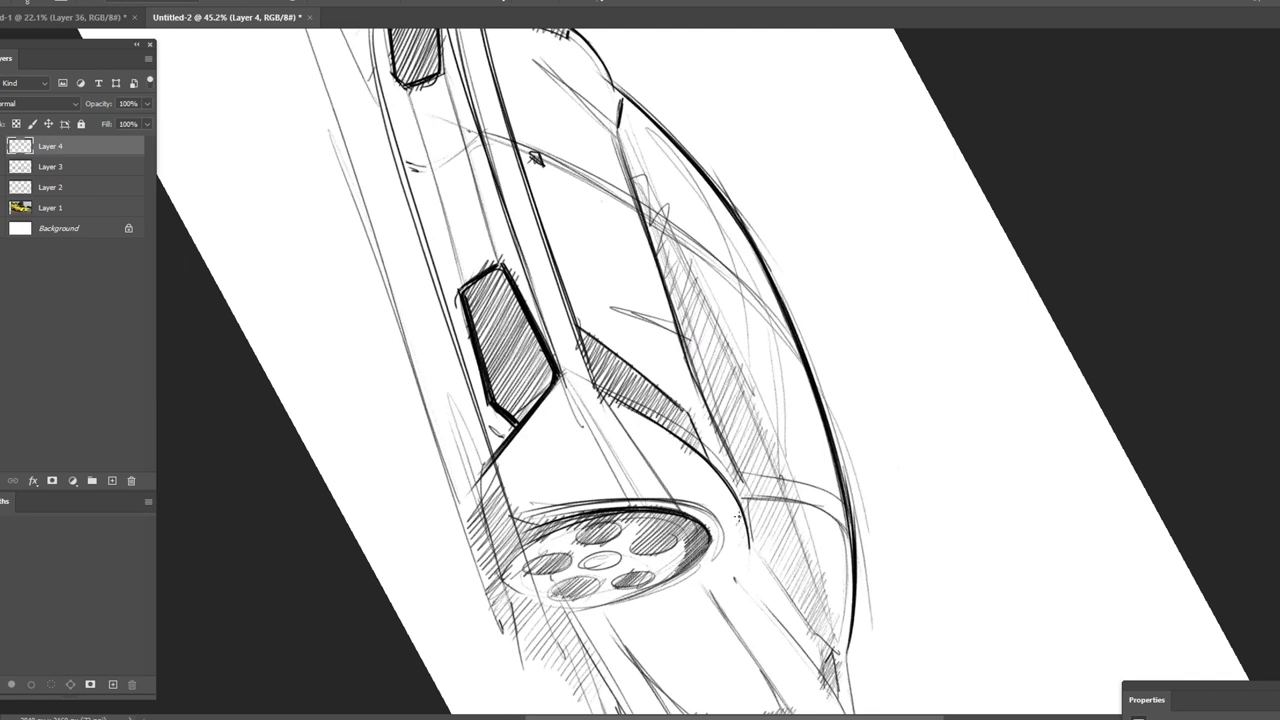
left_click_drag(690, 448, 755, 556)
left_click_drag(604, 390, 690, 446)
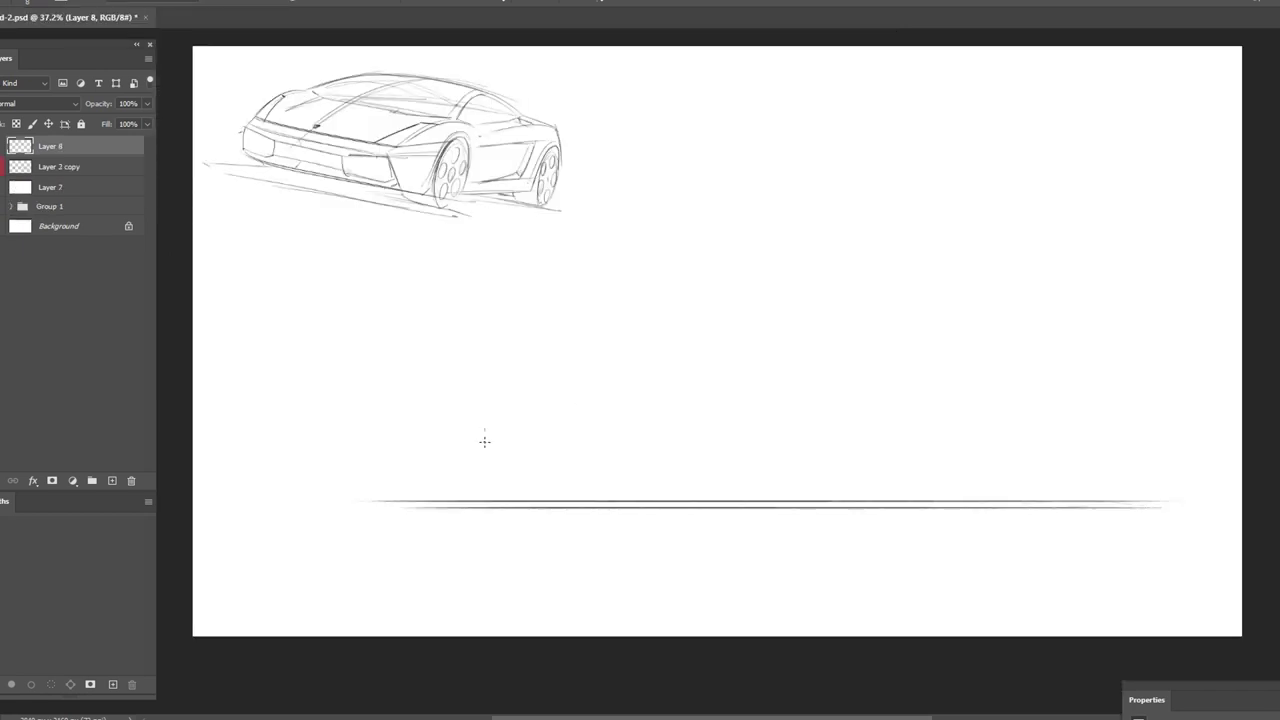
- Sketch front and rear wheel construction lines and a long horizontal body guide
mouse_move(488, 408)
left_mouse_down()
mouse_move(490, 538)
mouse_move(550, 430)
mouse_move(565, 488)
left_mouse_up()
left_click_drag(565, 425, 425, 510)
left_click_drag(430, 438, 560, 500)
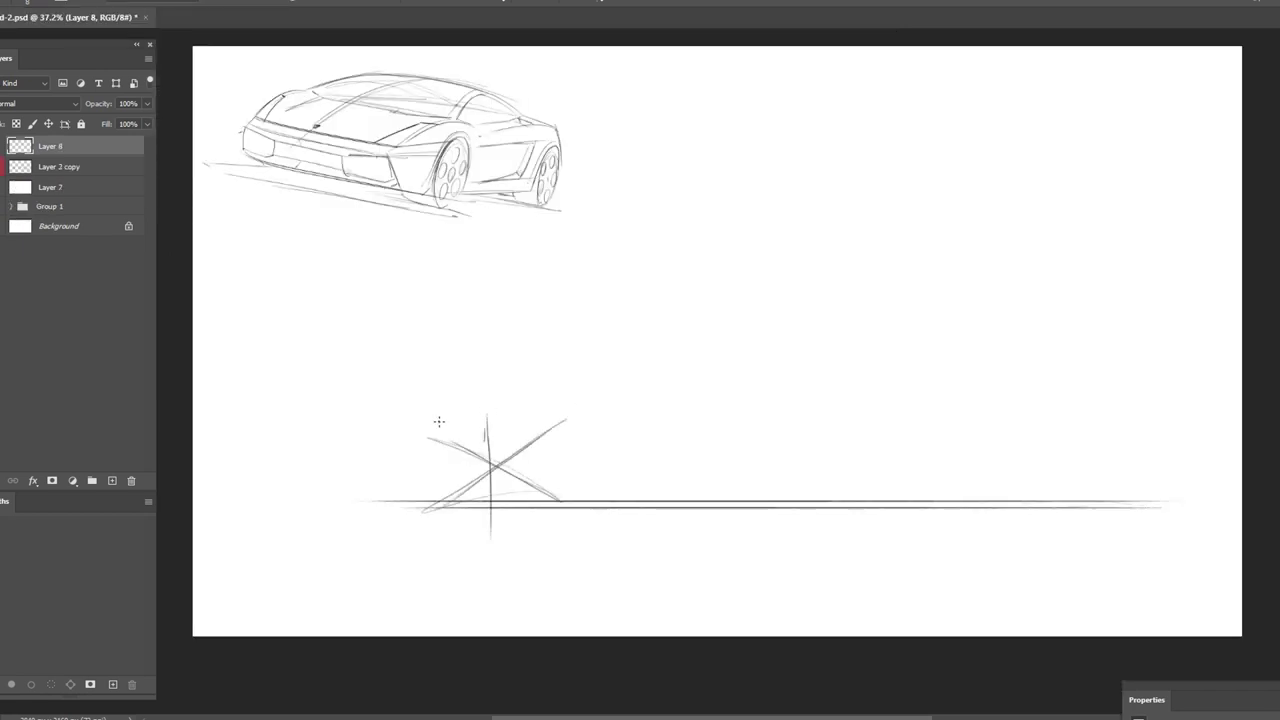
left_click_drag(430, 418, 930, 413)
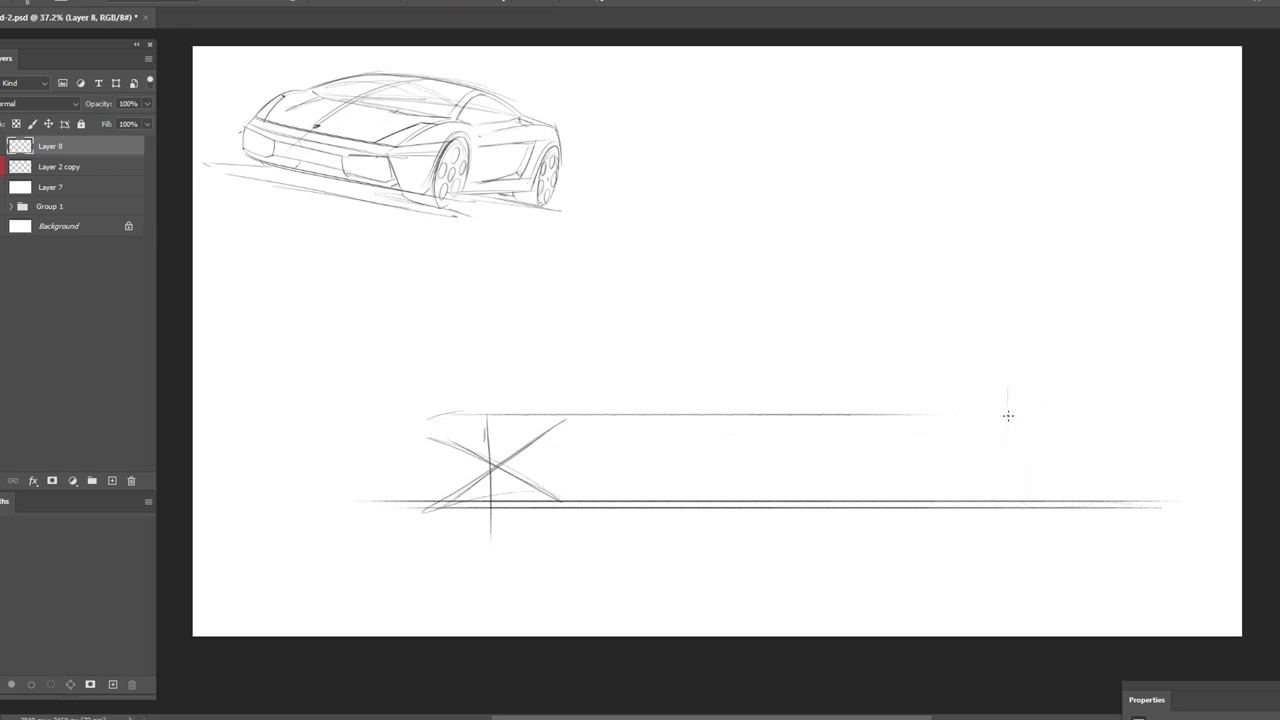
left_click_drag(1008, 390, 1010, 528)
left_click_drag(1020, 412, 1022, 525)
left_click_drag(1075, 415, 945, 510)
mouse_move(960, 430)
left_mouse_down()
mouse_move(1070, 500)
mouse_move(935, 418)
left_mouse_up()
left_click_drag(1070, 500, 920, 410)
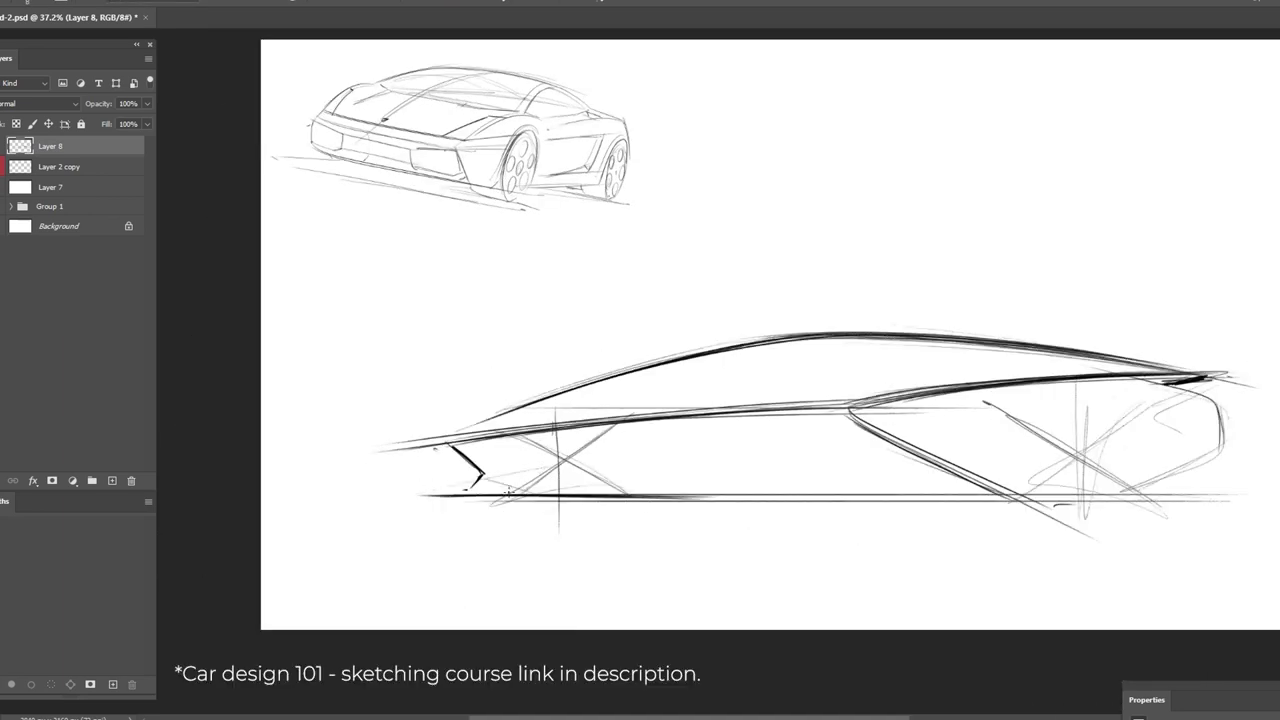
- Darken the front wheel arch, rear diagonals and window line, leveling the canvas rotation
mouse_move(480, 478)
left_mouse_down()
mouse_move(535, 492)
mouse_move(415, 505)
mouse_move(540, 492)
mouse_move(416, 494)
left_mouse_up()
left_click_drag(450, 440, 480, 478)
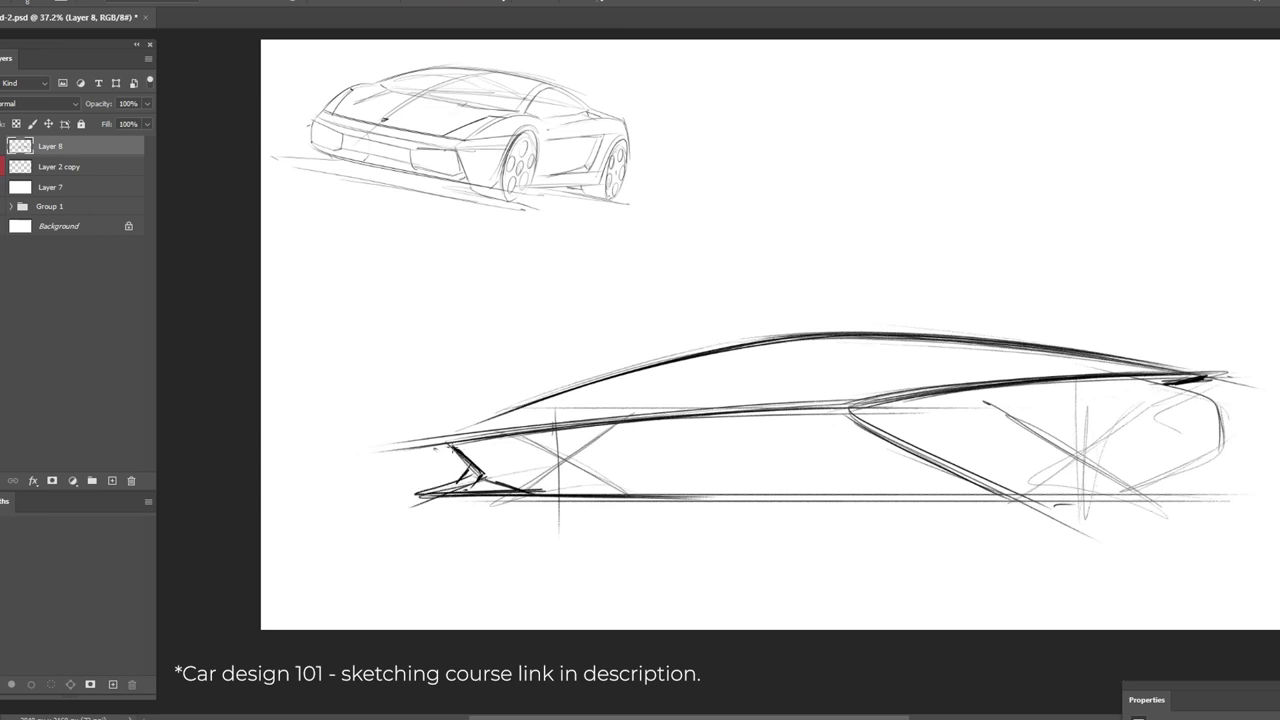
left_click_drag(845, 412, 1010, 495)
mouse_move(880, 430)
left_mouse_down()
mouse_move(1030, 502)
mouse_move(1015, 496)
left_mouse_up()
left_click_drag(852, 410, 1045, 504)
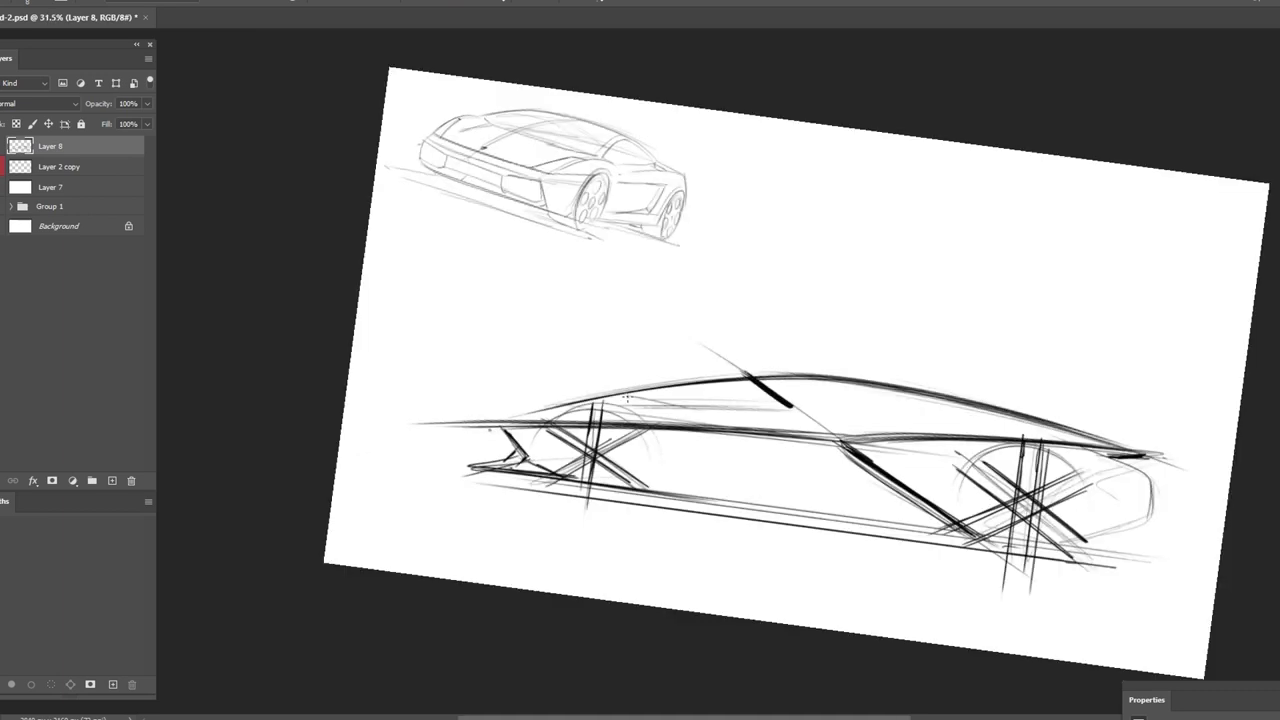
left_click_drag(620, 404, 812, 410)
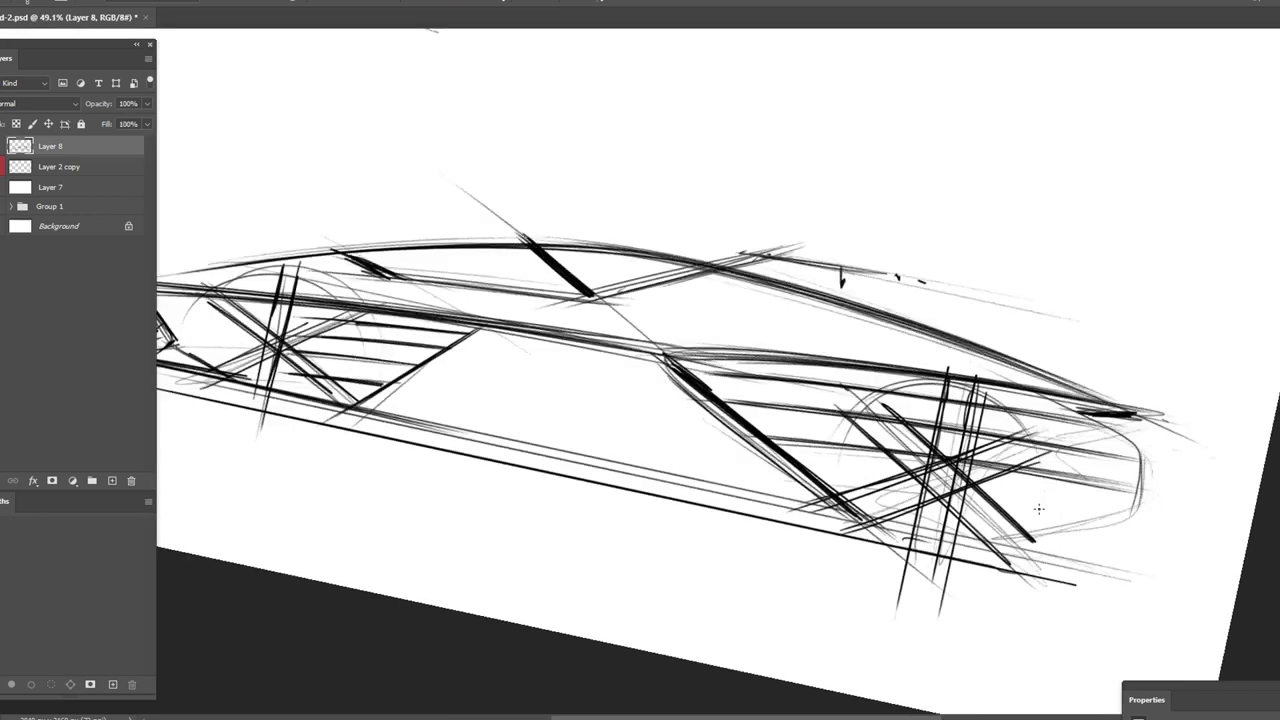
left_click_drag(1039, 509, 1110, 515)
key("Escape")
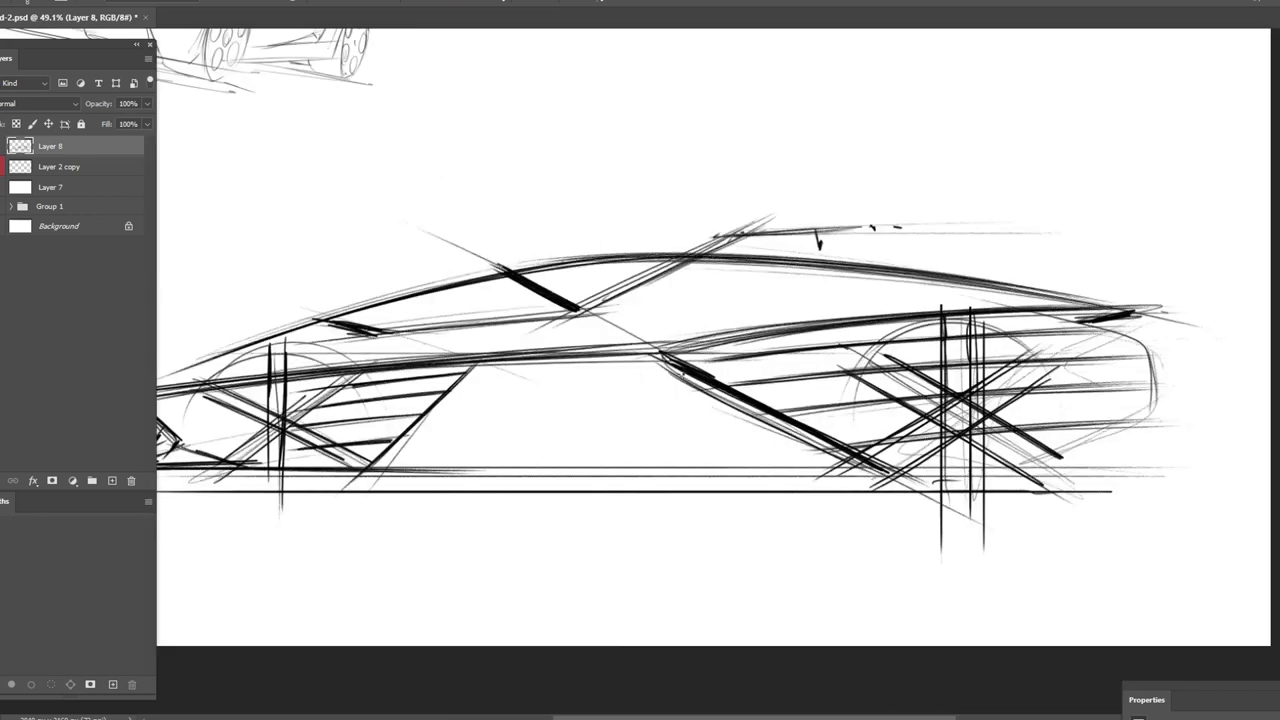
left_click_drag(660, 358, 848, 458)
left_click_drag(690, 378, 880, 486)
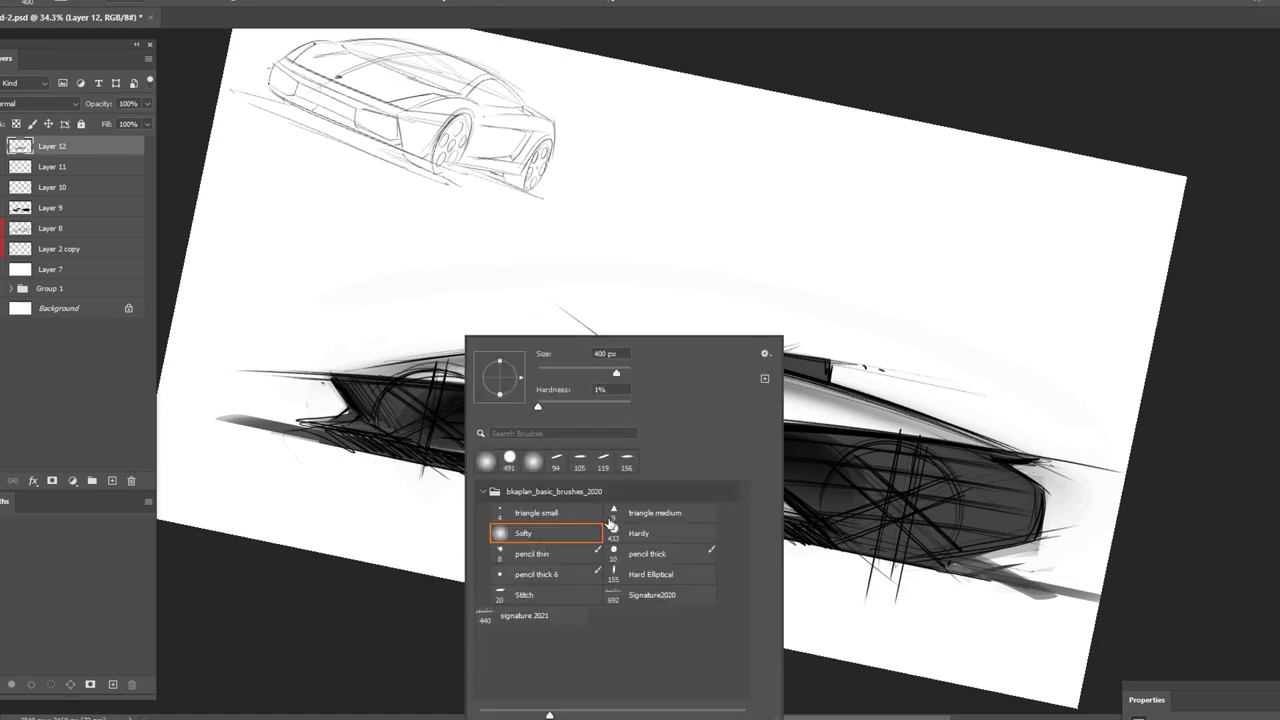
- With the harder brush, lighten the dark diagonal body band and add strokes near the front wheel
left_click(639, 533)
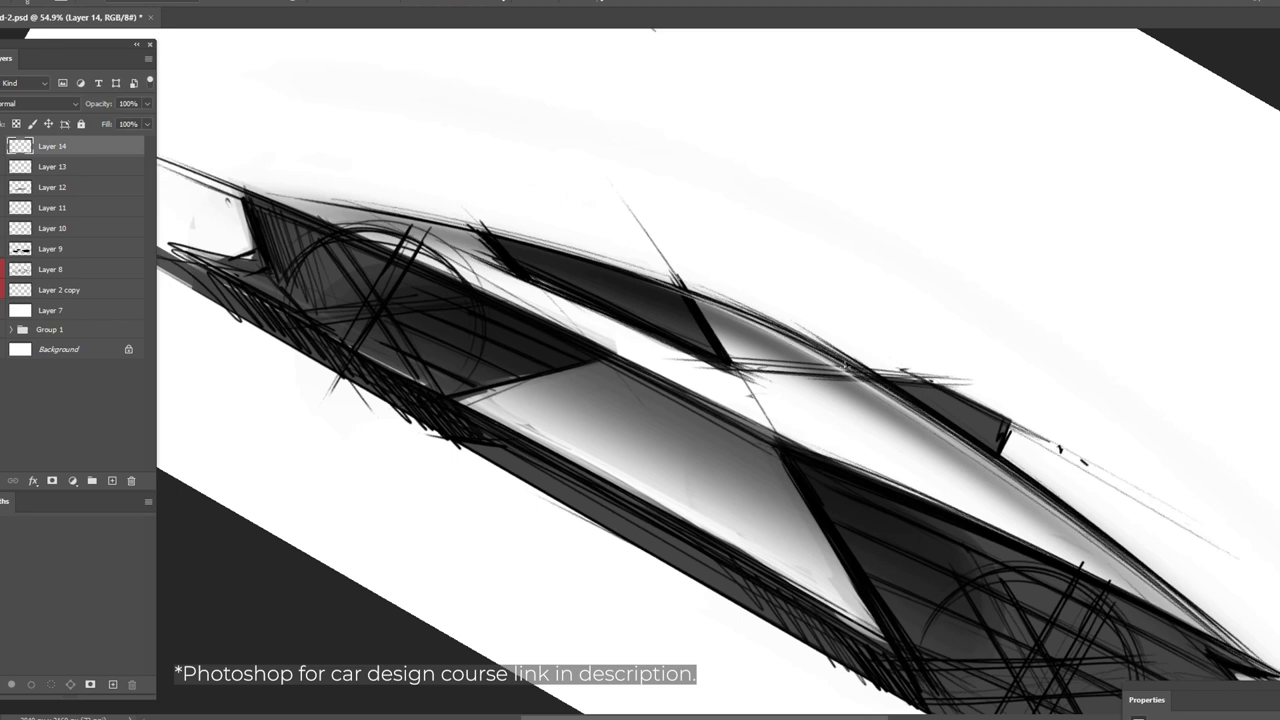
mouse_move(740, 320)
left_mouse_down()
mouse_move(460, 235)
mouse_move(720, 312)
left_mouse_up()
left_click_drag(456, 235, 696, 302)
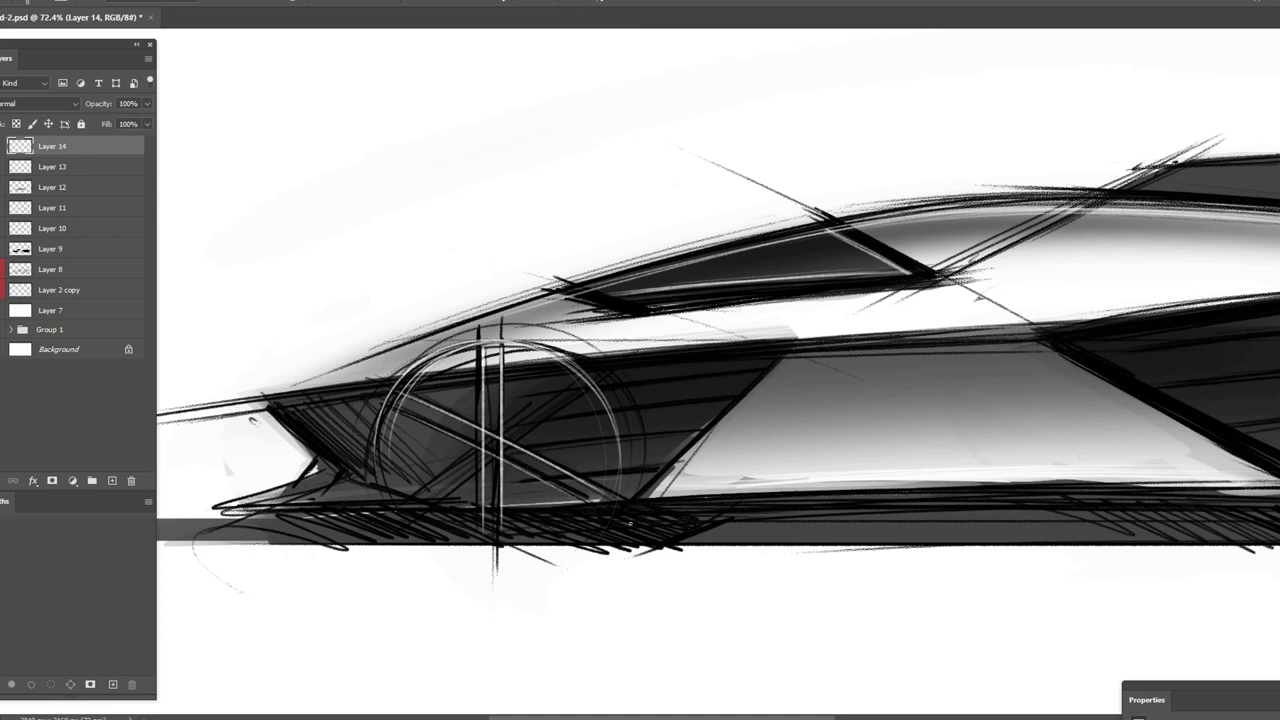
left_click_drag(560, 430, 410, 510)
scroll(479, 398, "down", 5)
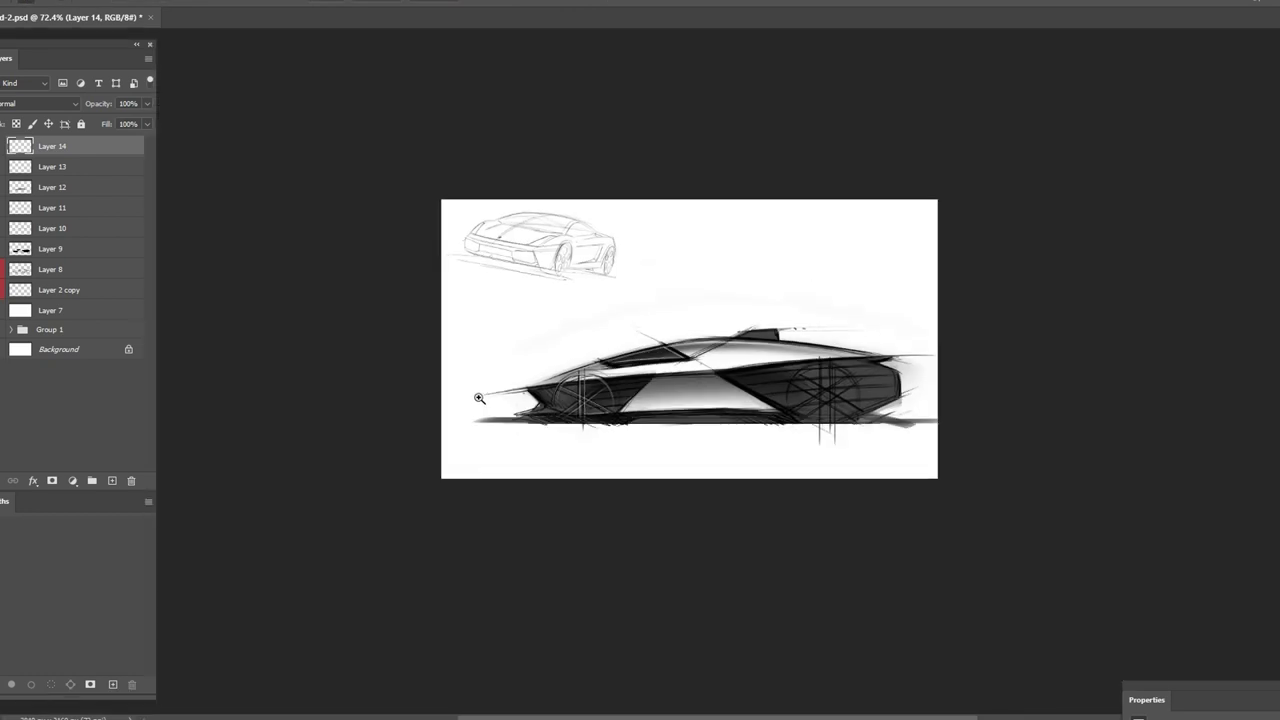
scroll(479, 398, "up", 5)
- Draw white arcs, axis lines and an X across the rear wheel
left_click_drag(640, 360, 560, 360)
scroll(640, 360, "up", 3)
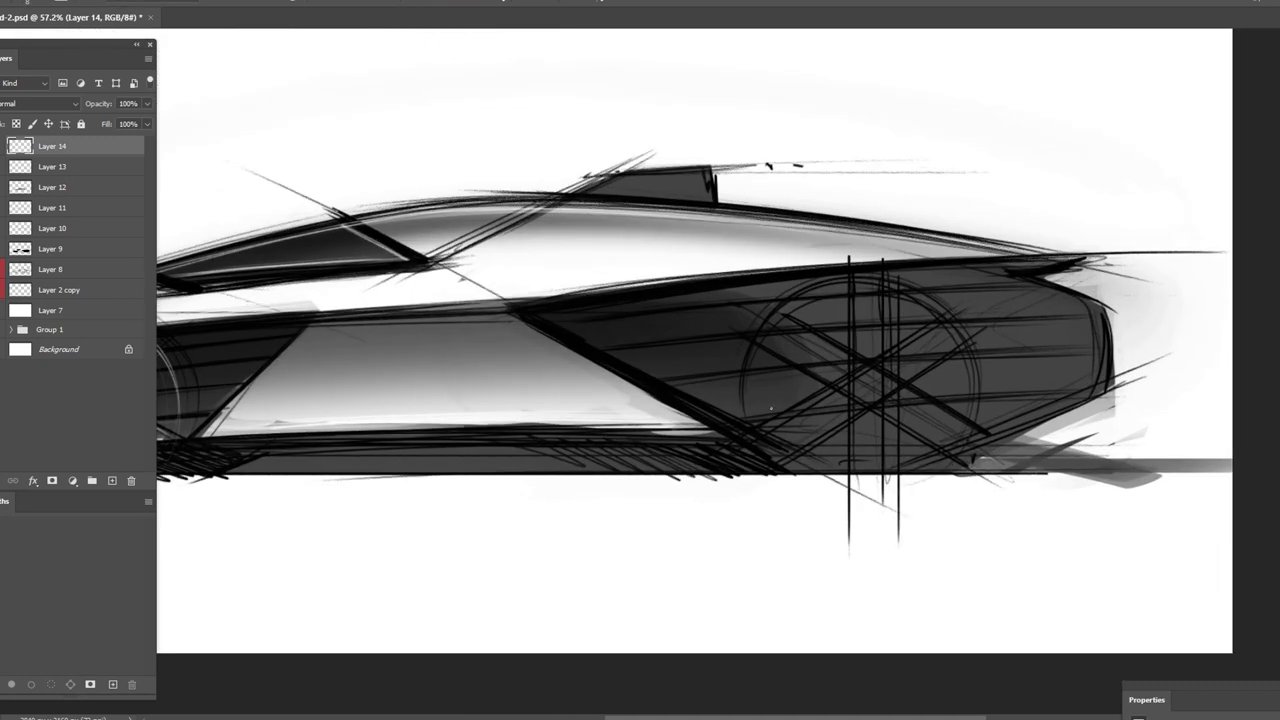
left_click_drag(760, 360, 950, 290)
left_click_drag(754, 400, 940, 300)
mouse_move(764, 336)
left_mouse_down()
mouse_move(920, 290)
mouse_move(850, 580)
left_mouse_up()
left_click_drag(882, 266, 886, 600)
left_click_drag(750, 450, 970, 300)
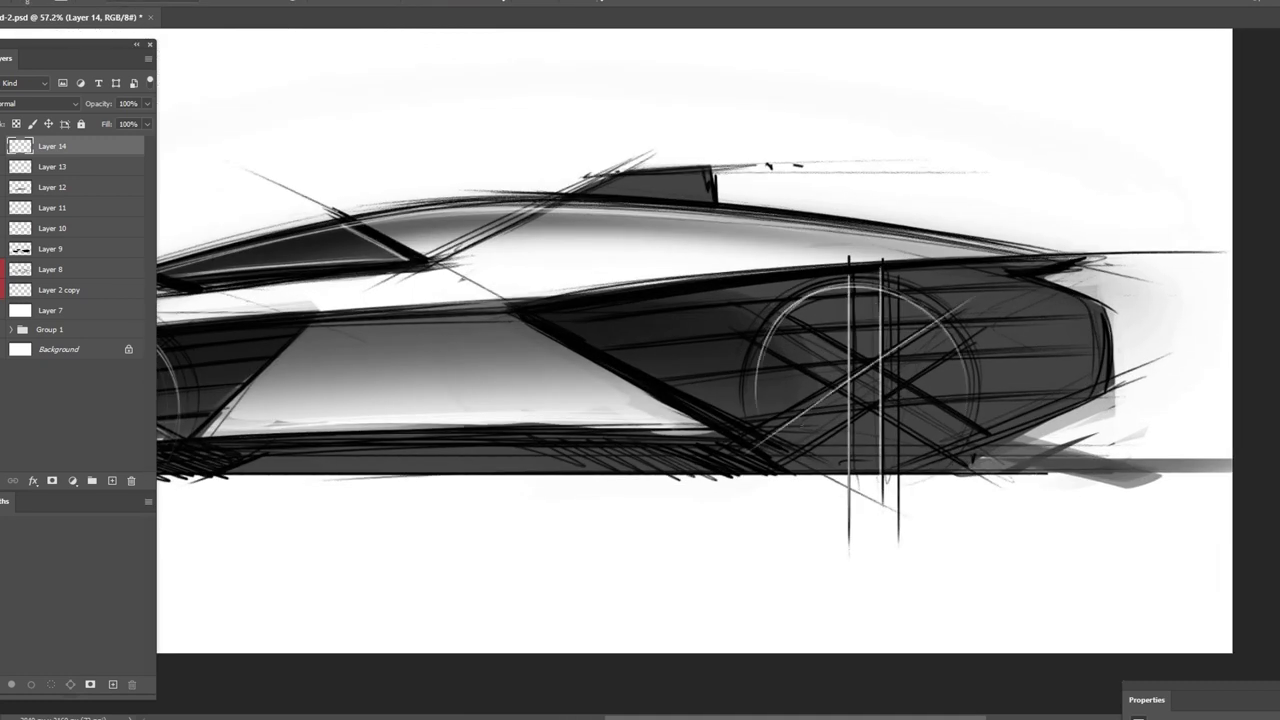
left_click_drag(752, 336, 952, 456)
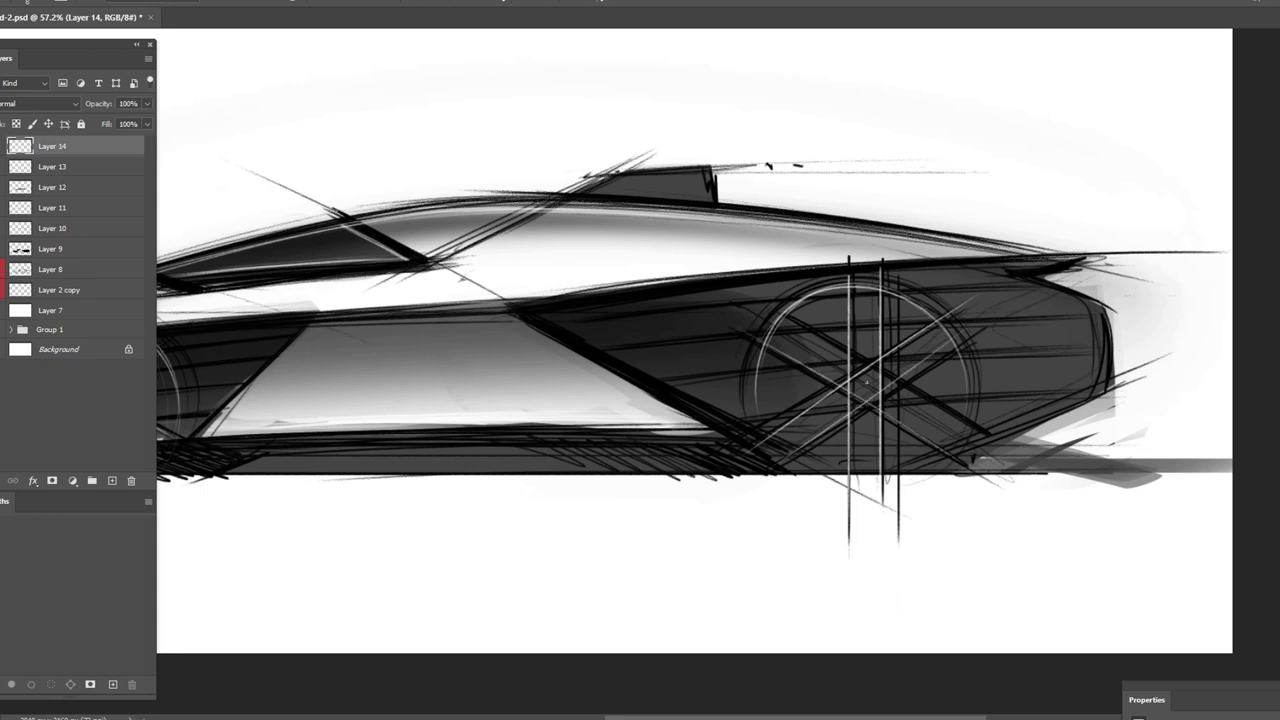
scroll(845, 365, "down", 5)
scroll(640, 360, "up", 3)
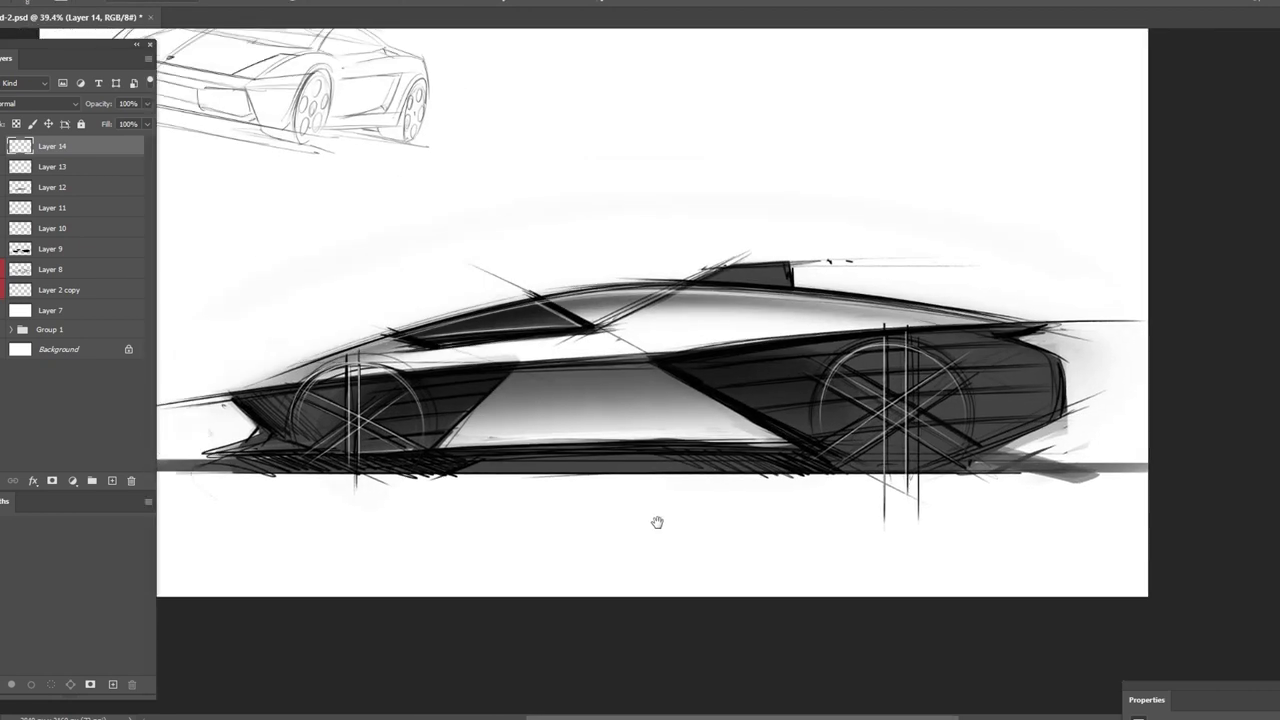
left_click_drag(700, 530, 727, 532)
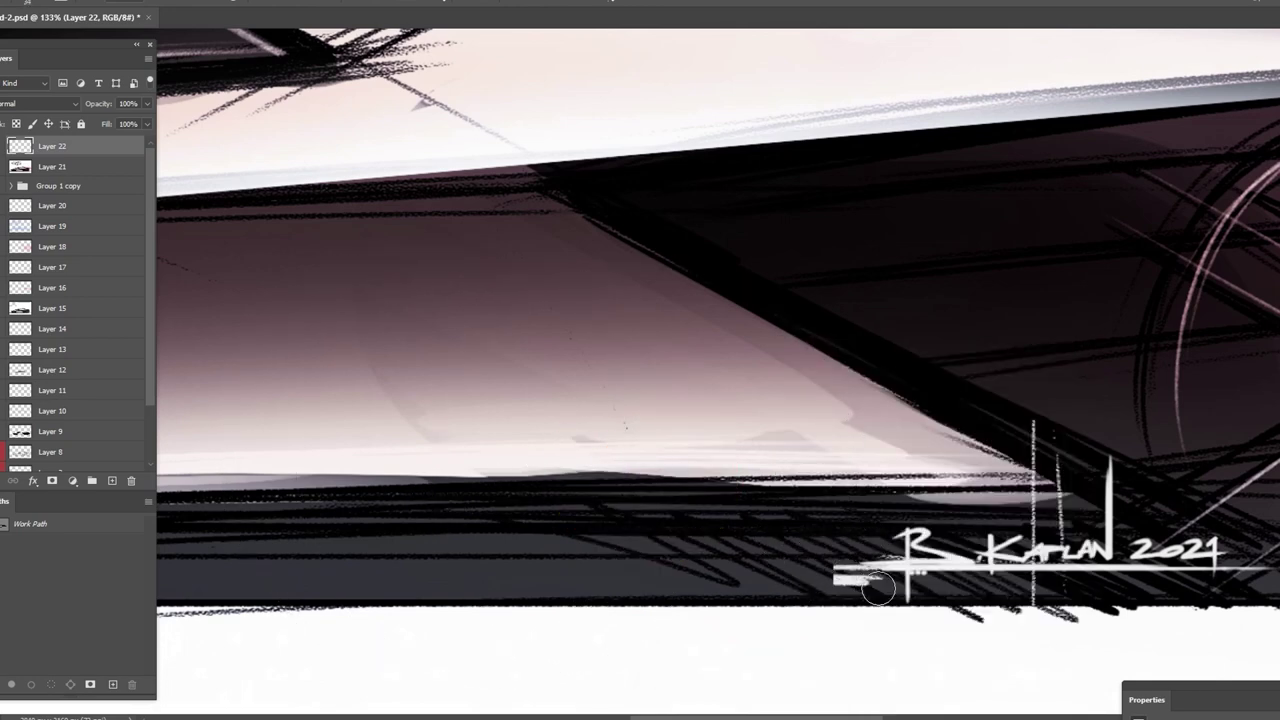
- Hand-letter the 'EXISTING CAR' label and sketch a curved stroke for the second label
key("ctrl+0")
scroll(790, 490, "up", 4)
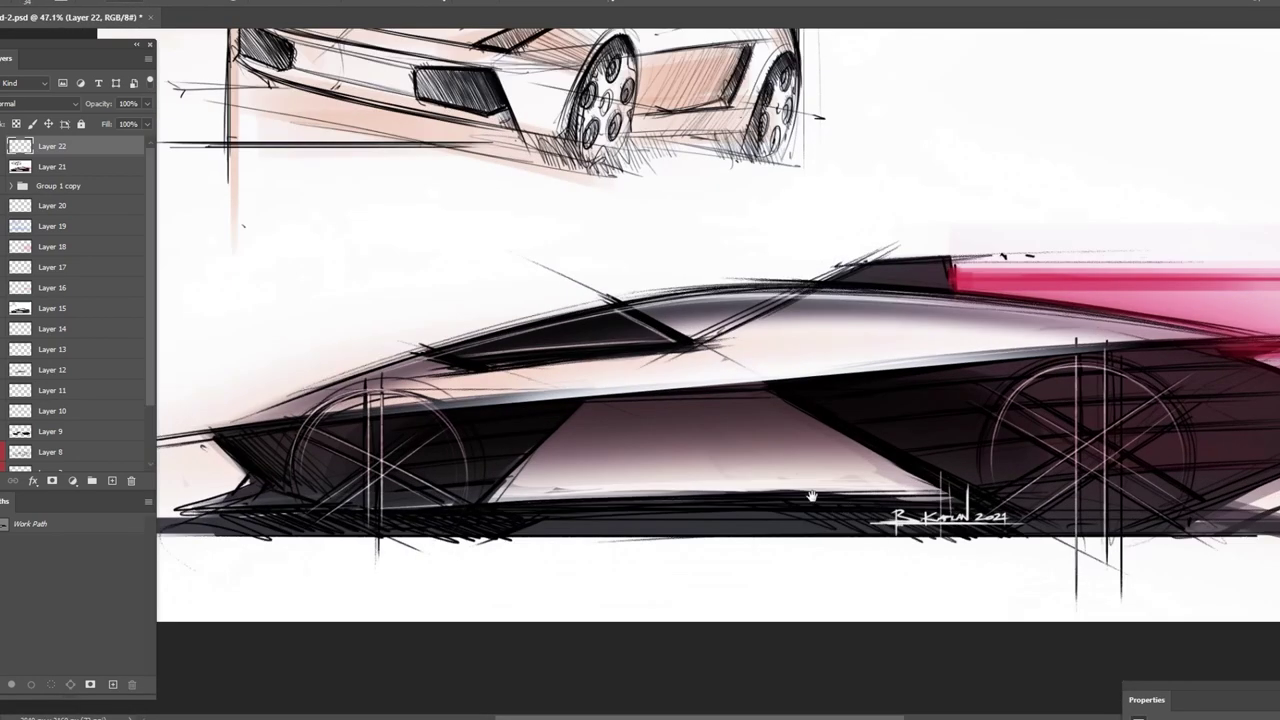
left_click_drag(690, 520, 728, 605)
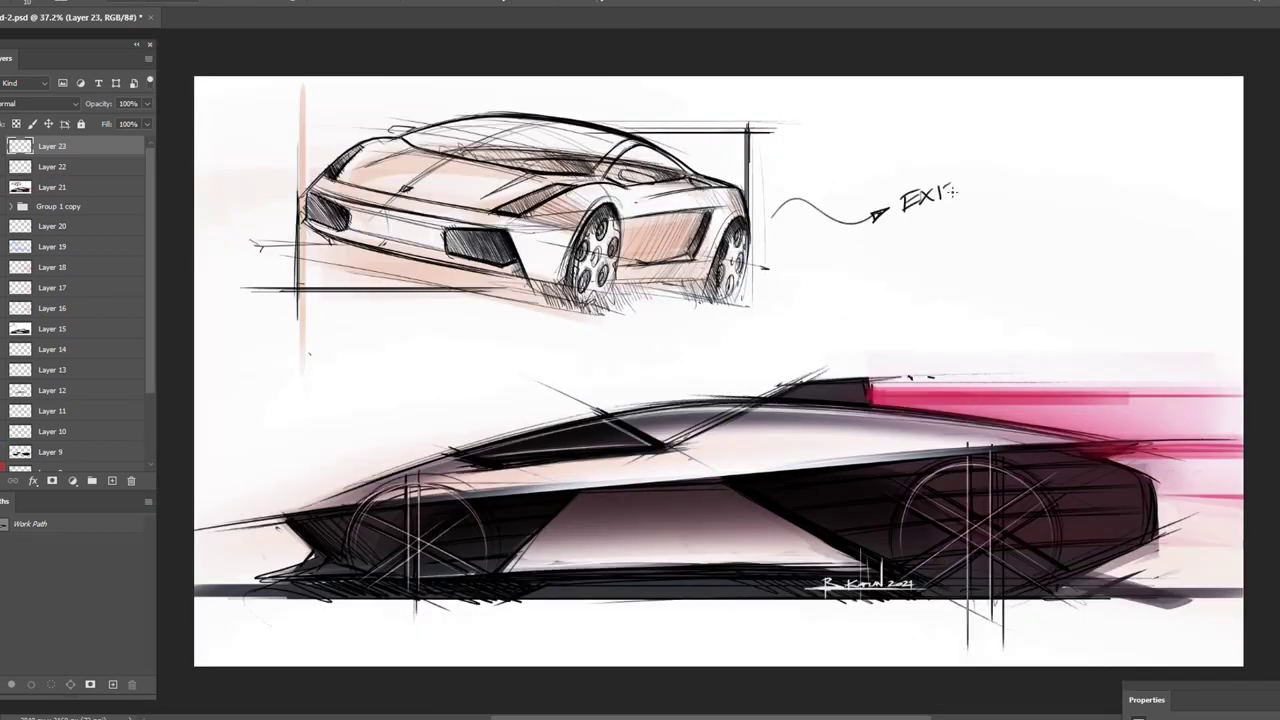
left_click_drag(965, 180, 978, 198)
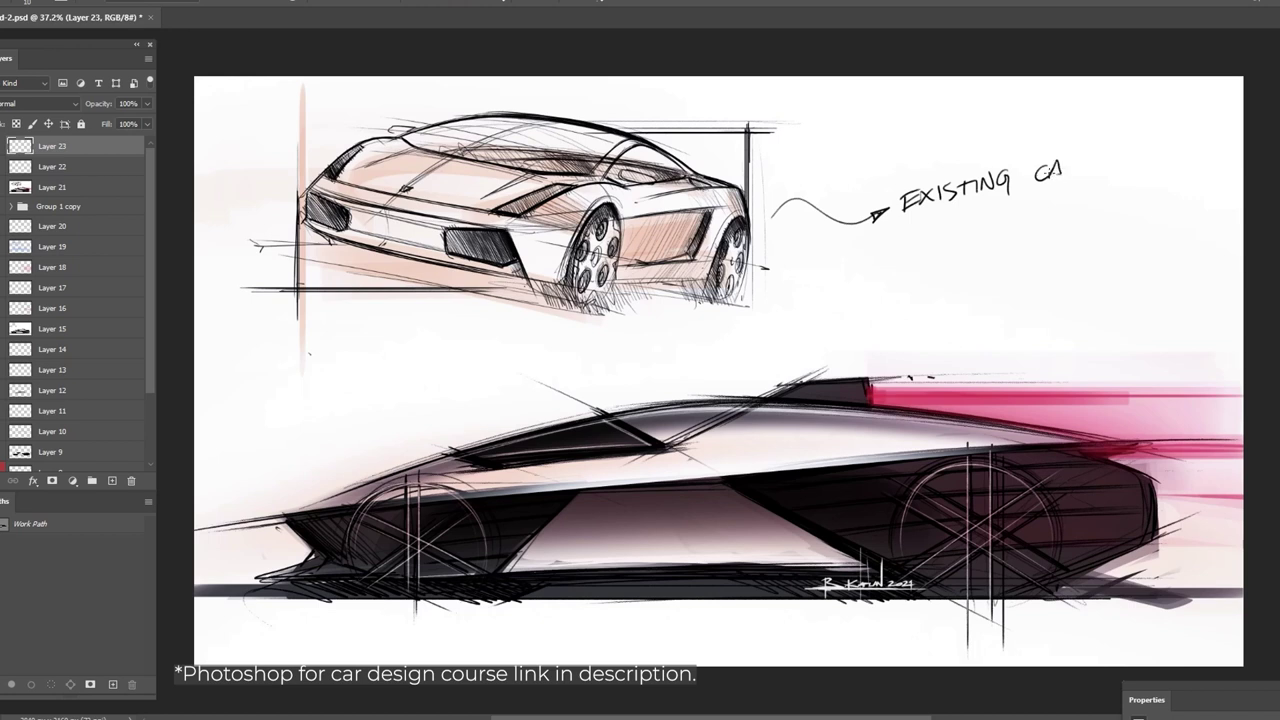
left_click_drag(787, 354, 895, 314)
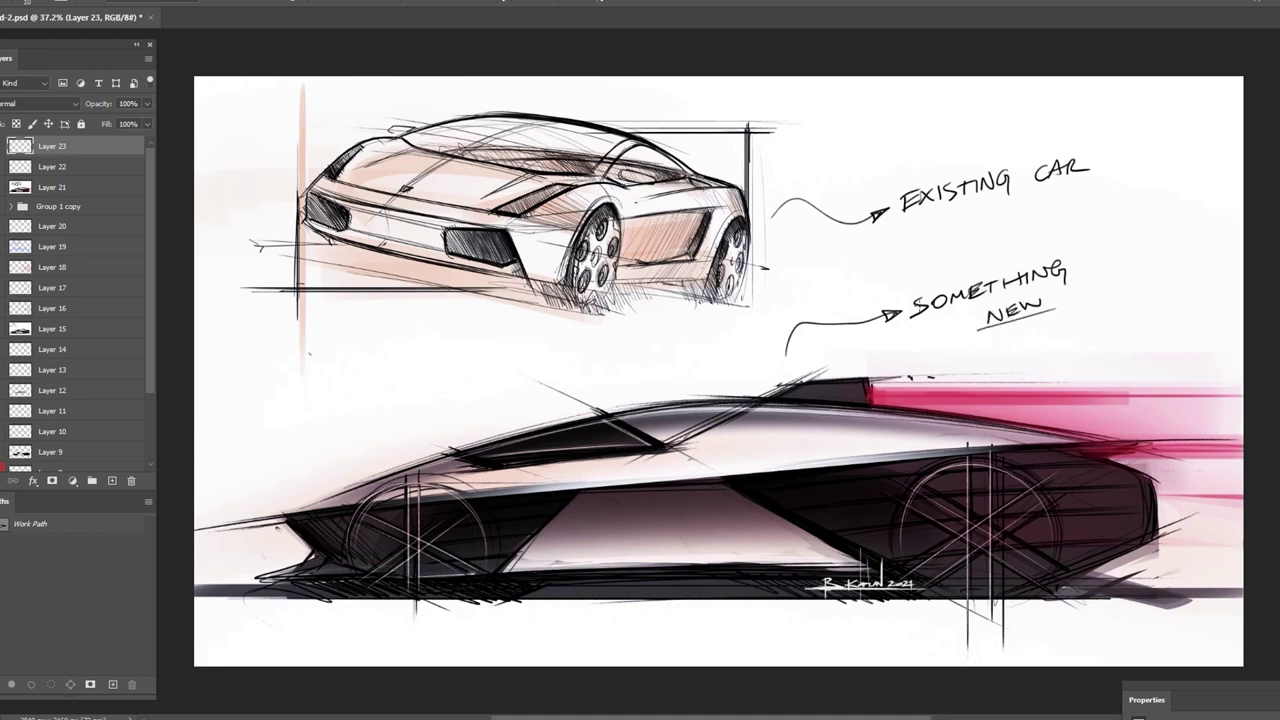
scroll(565, 443, "down", 3)
scroll(565, 443, "up", 3)
scroll(565, 443, "up", 1)
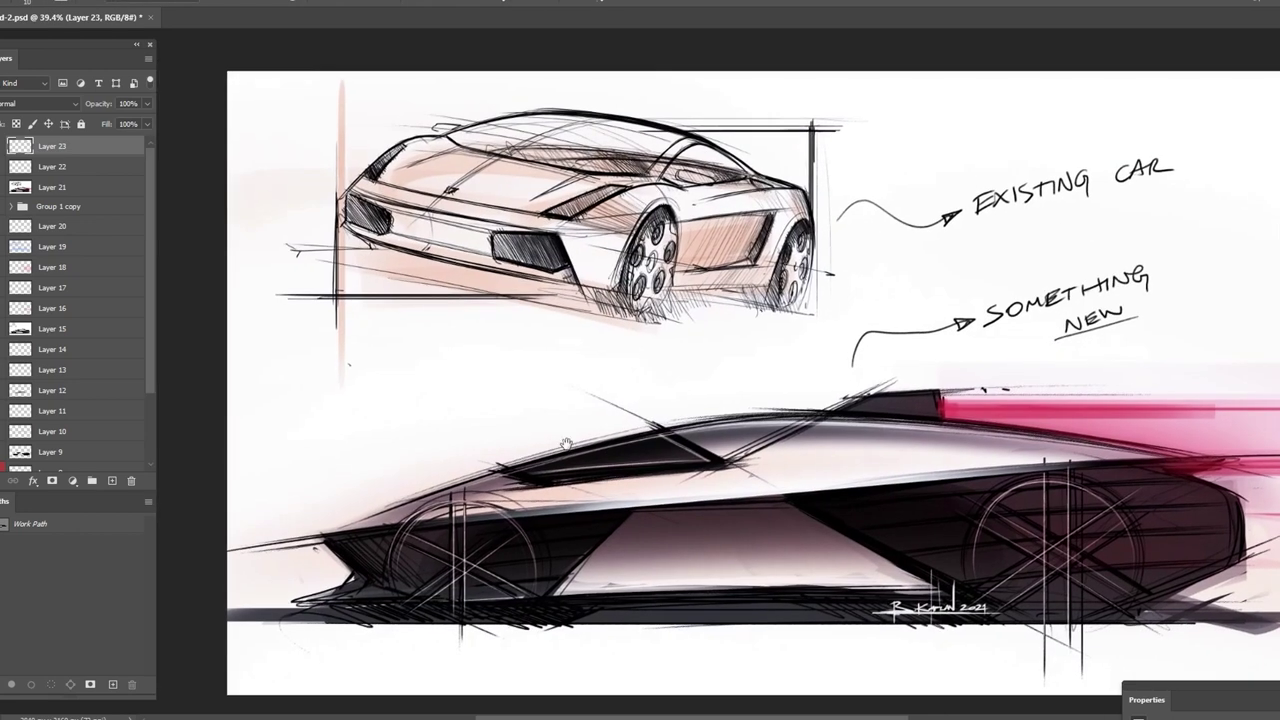
scroll(565, 443, "down", 3)
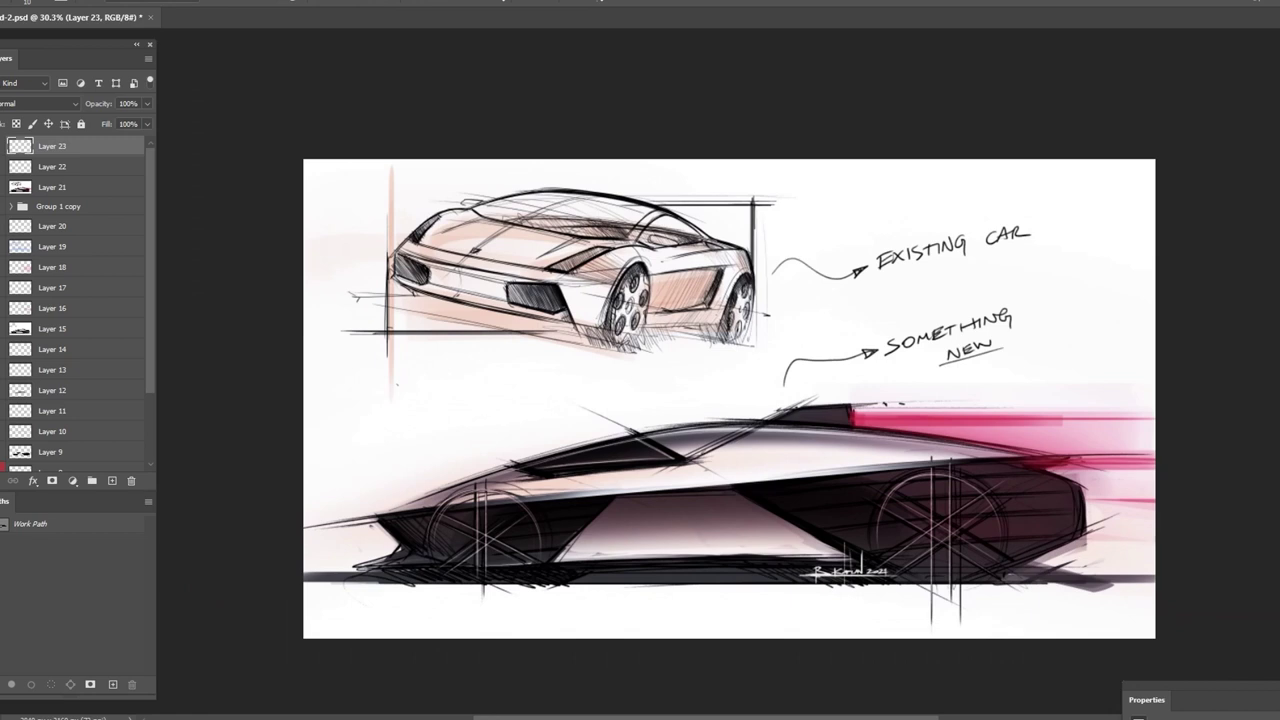